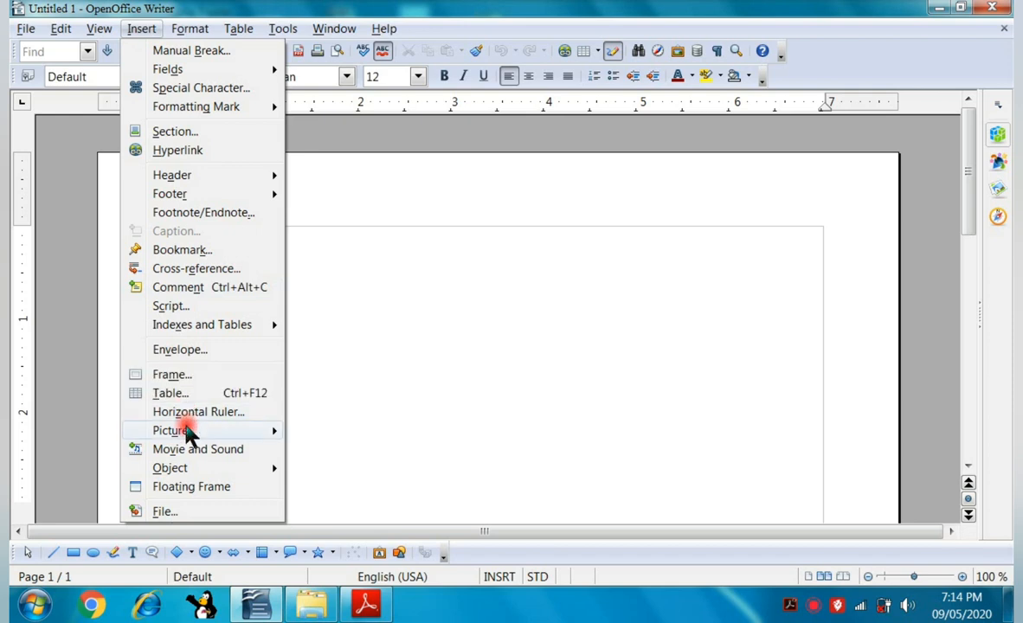
Insert the scenery picture from the Desktop folder into the document.
mouse_move(187, 433)
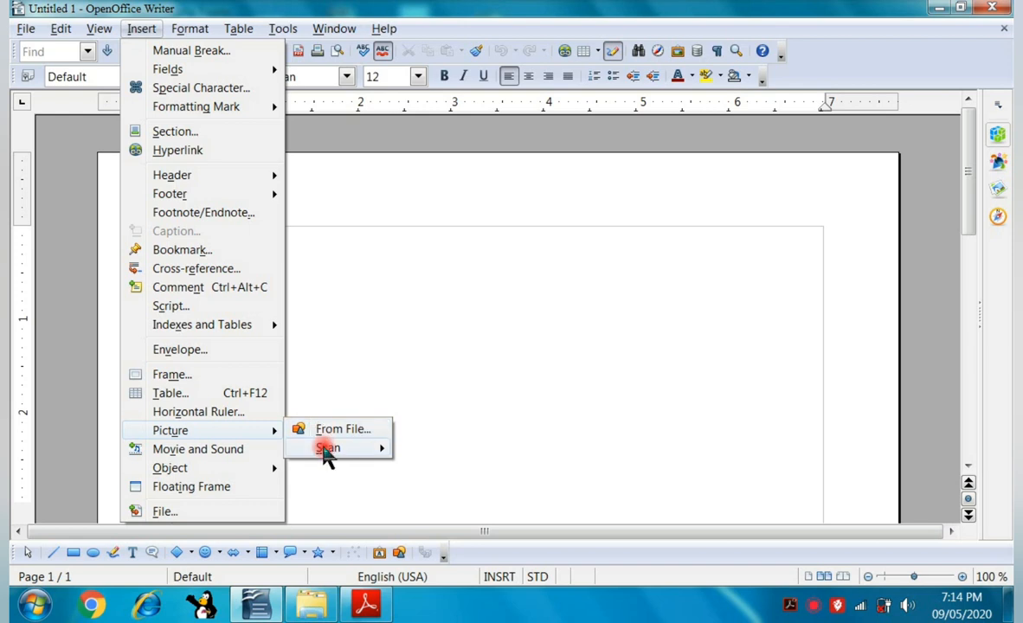
mouse_move(337, 451)
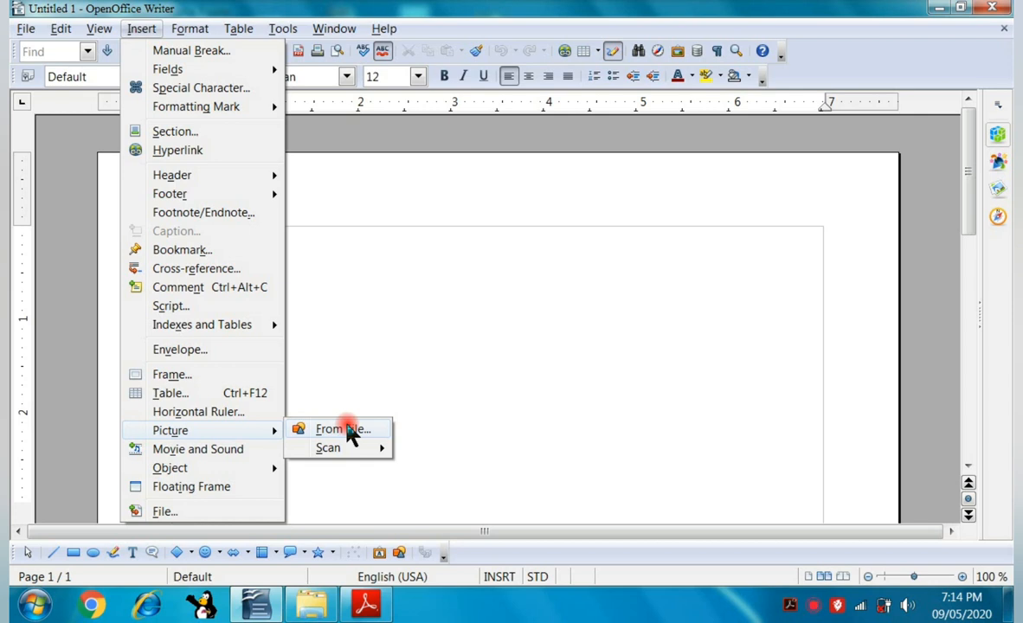
click(351, 430)
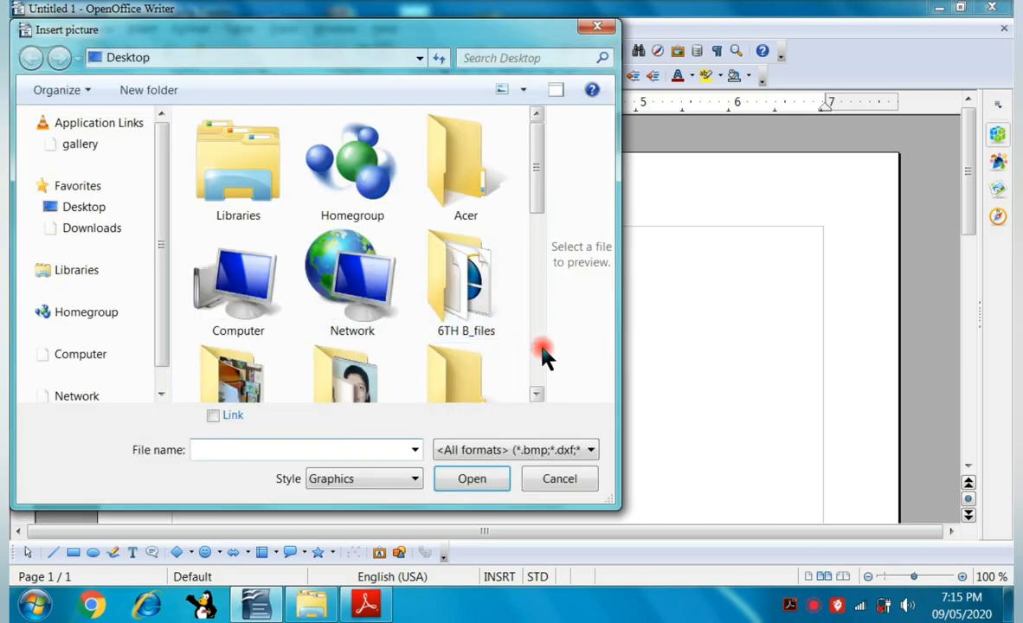
click(539, 349)
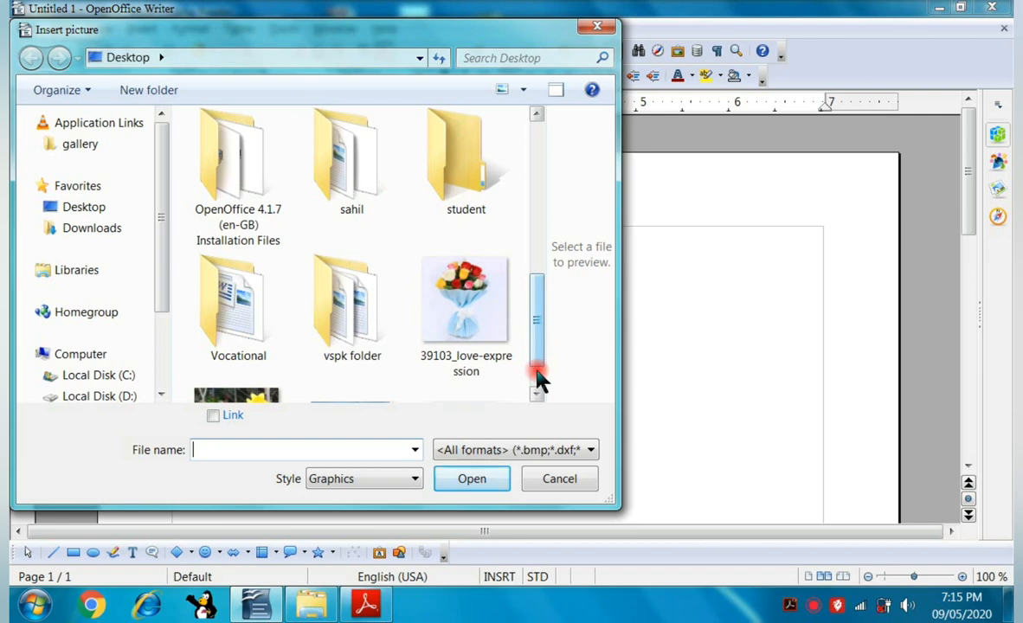
click(537, 378)
click(332, 367)
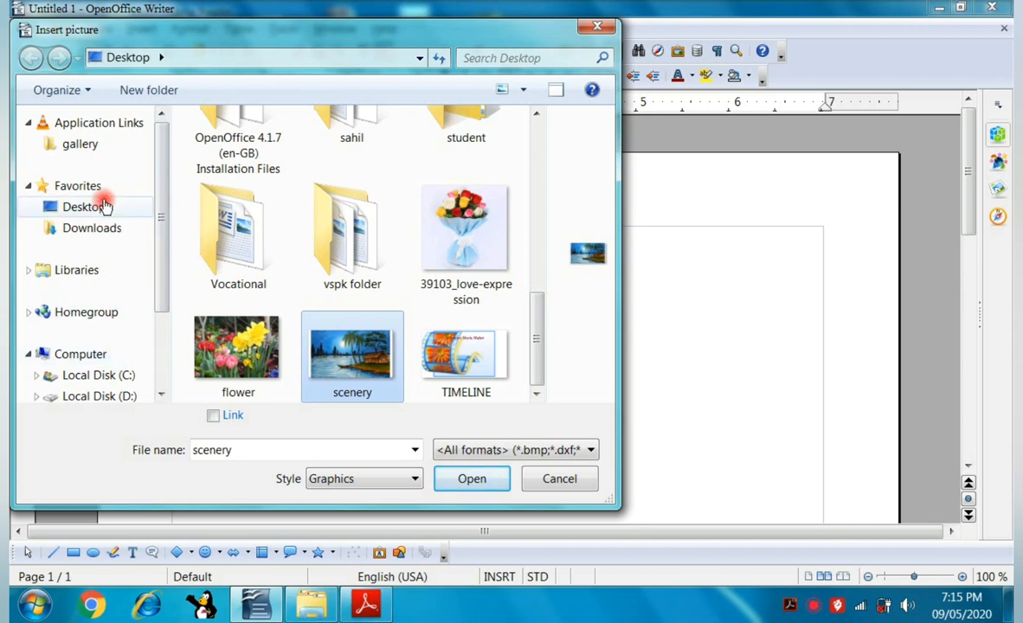
click(463, 486)
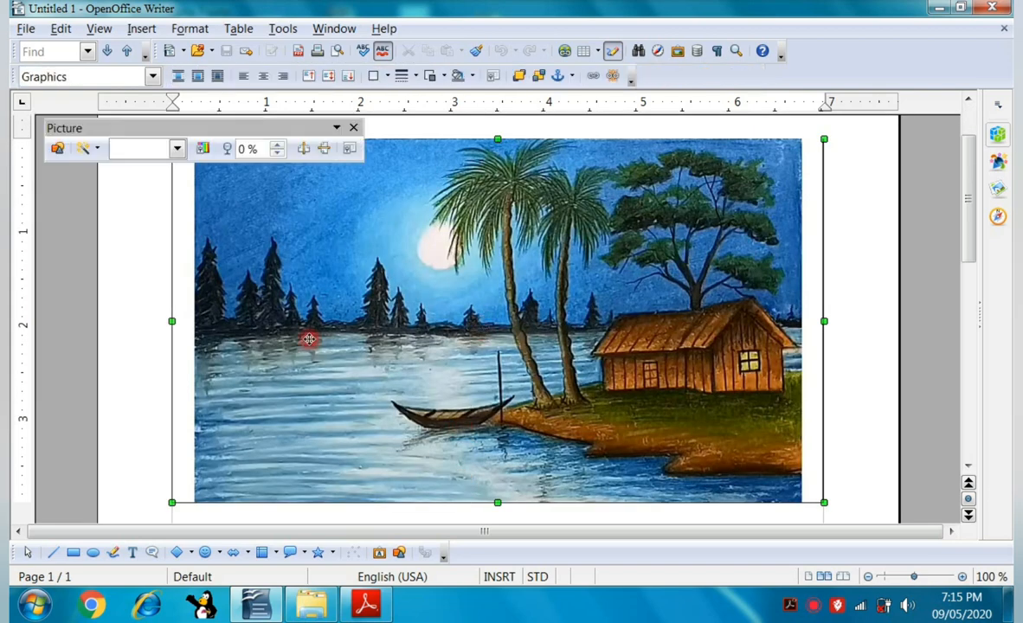
Resize the inserted scenery picture to about 5.21 by 3.25 inches.
click(189, 327)
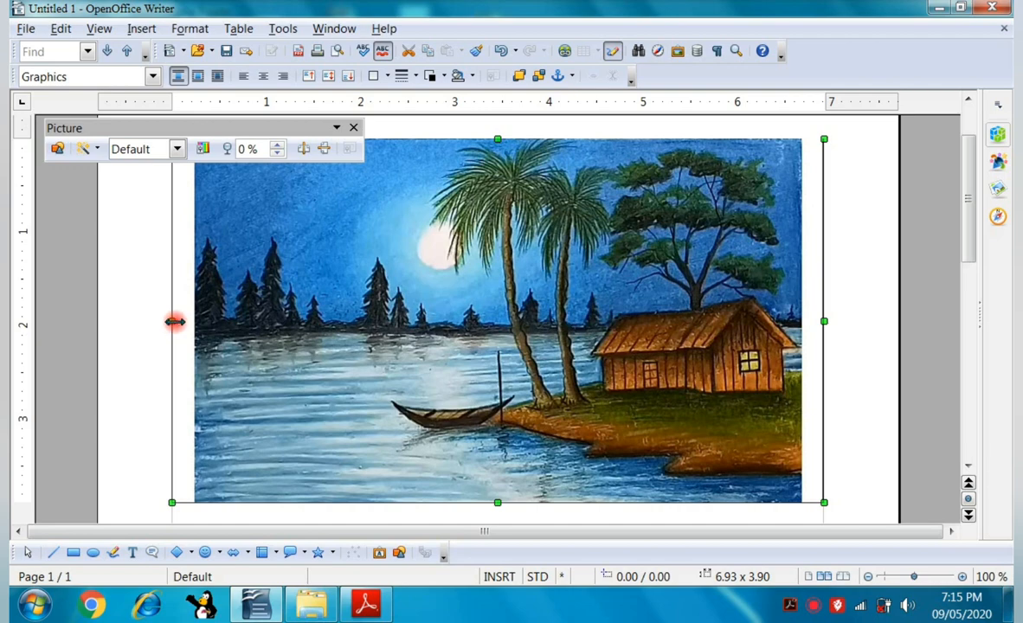
drag(172, 320, 358, 354)
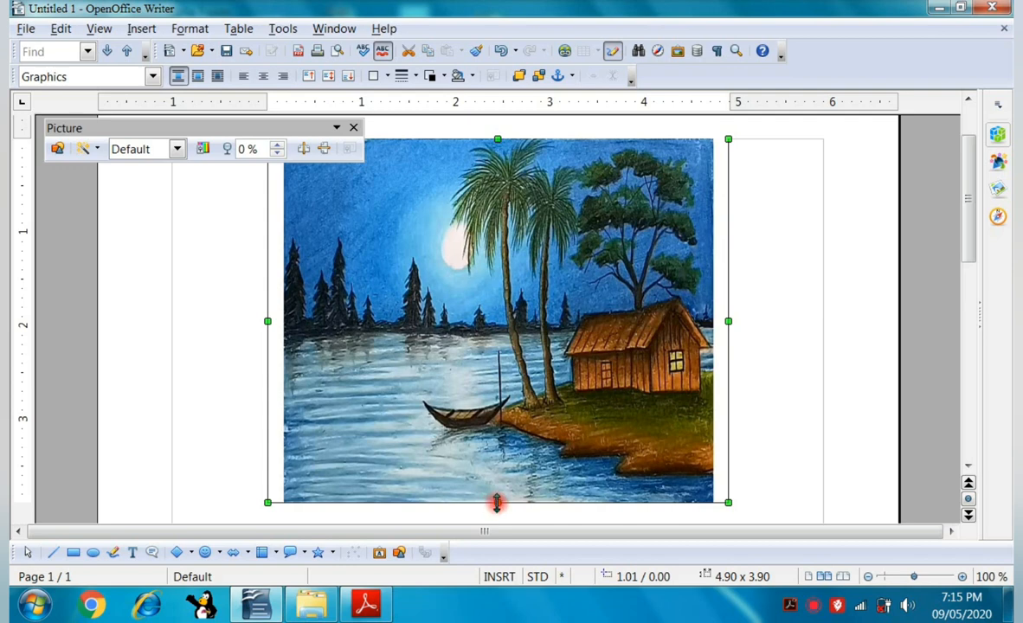
drag(496, 502, 497, 404)
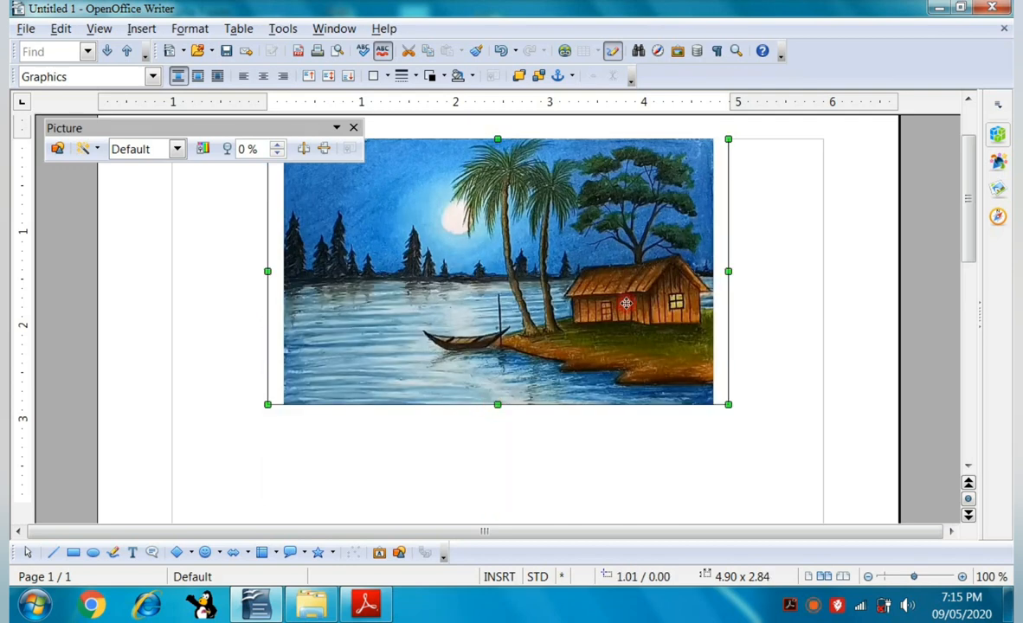
drag(729, 272, 648, 279)
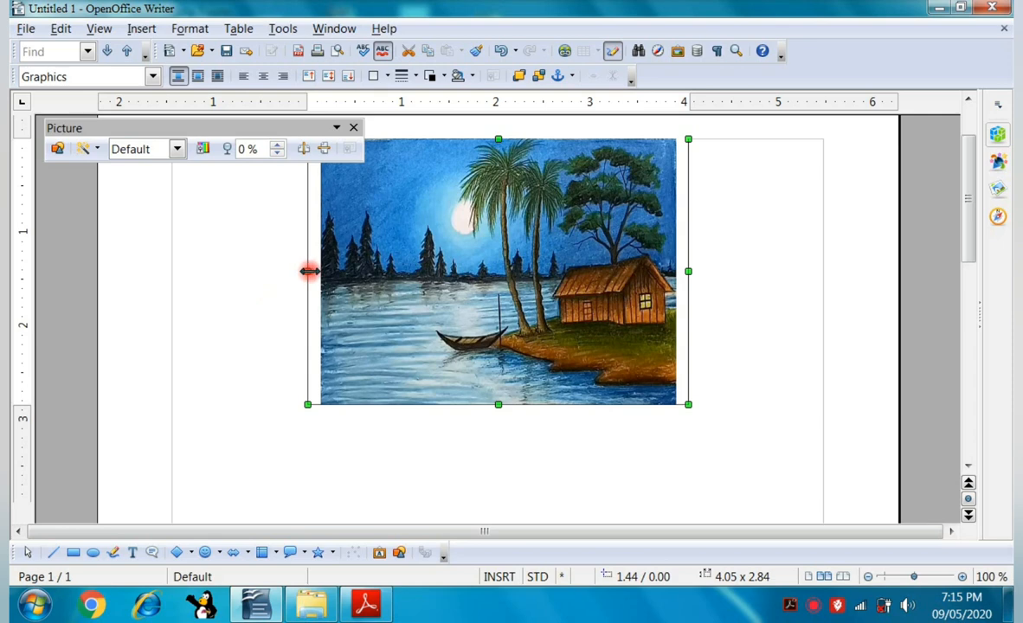
drag(309, 270, 265, 269)
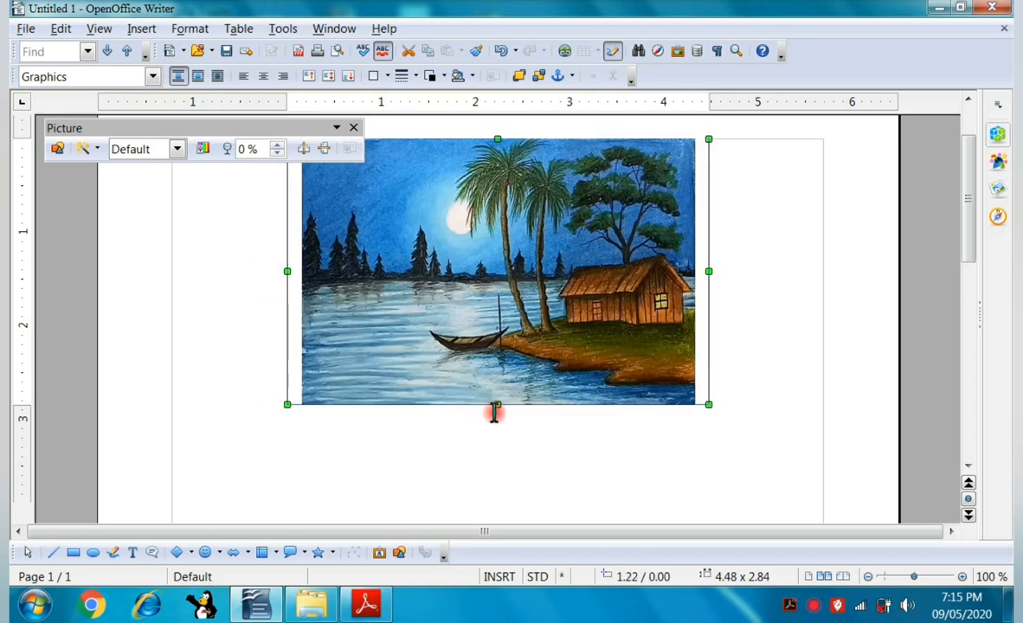
drag(499, 407, 507, 442)
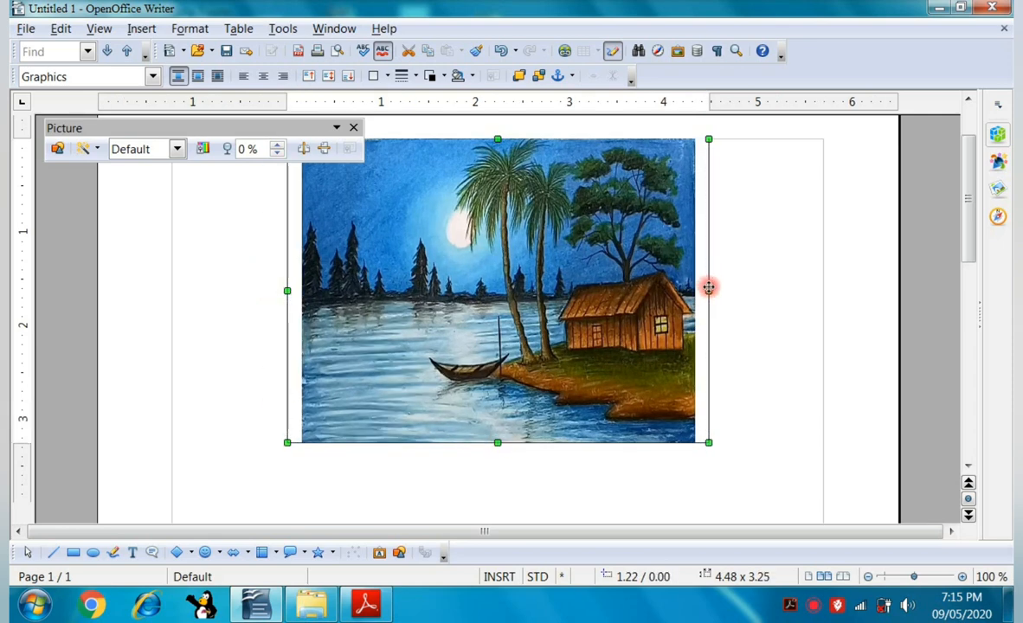
drag(709, 291, 758, 290)
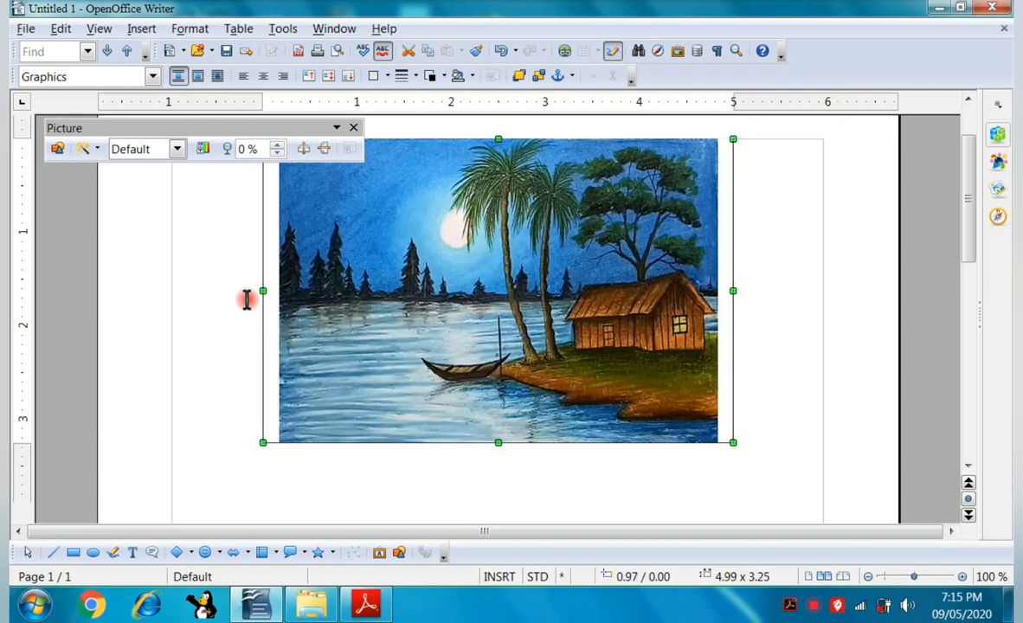
drag(260, 292, 237, 290)
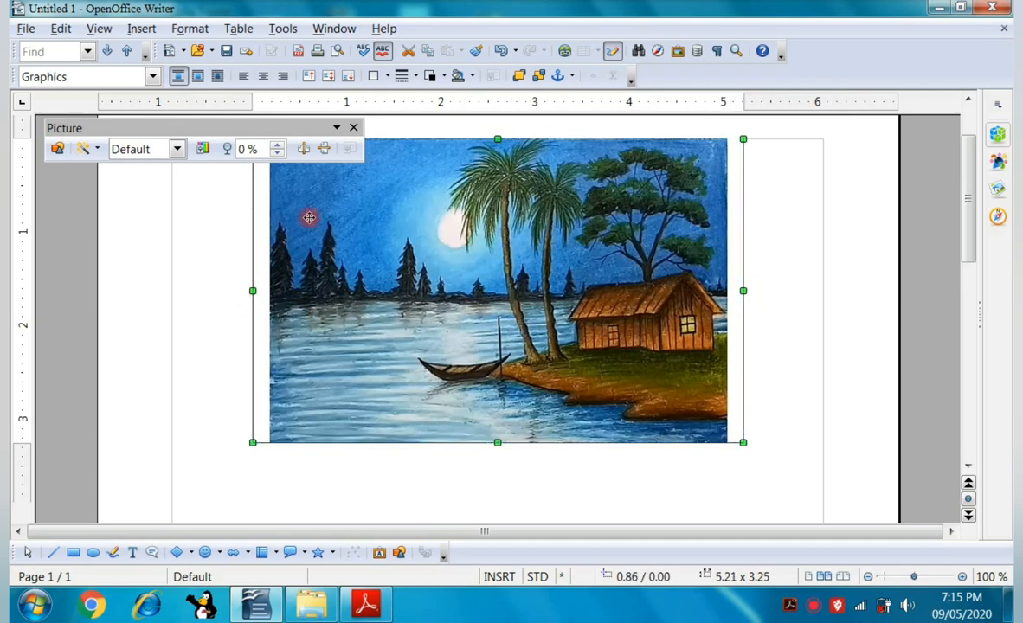
Crop 5.00" off the picture's left side with Keep scale, and undo the crop.
right_click(432, 259)
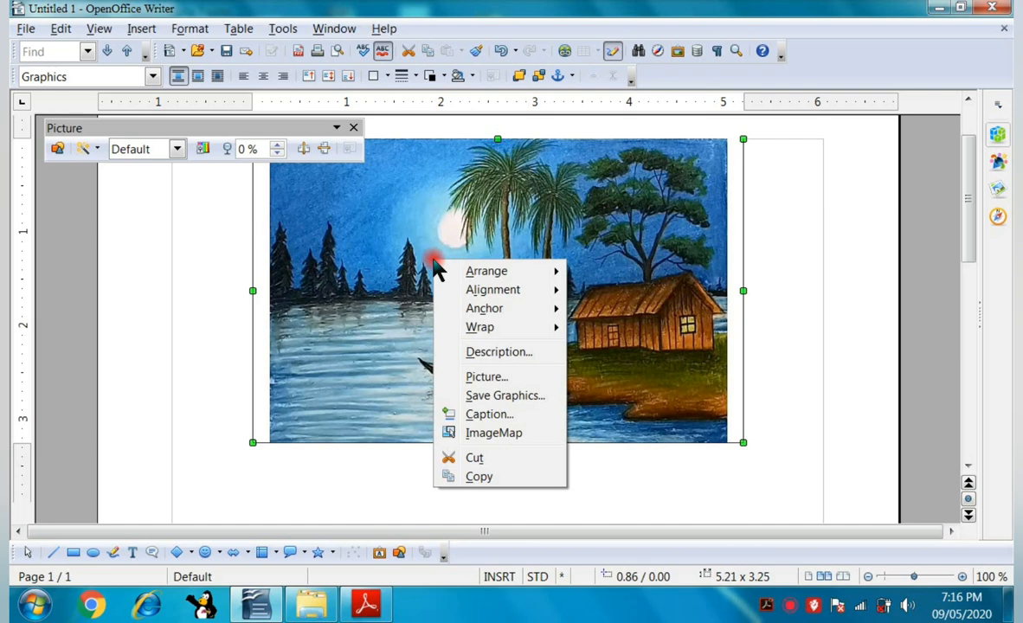
click(493, 378)
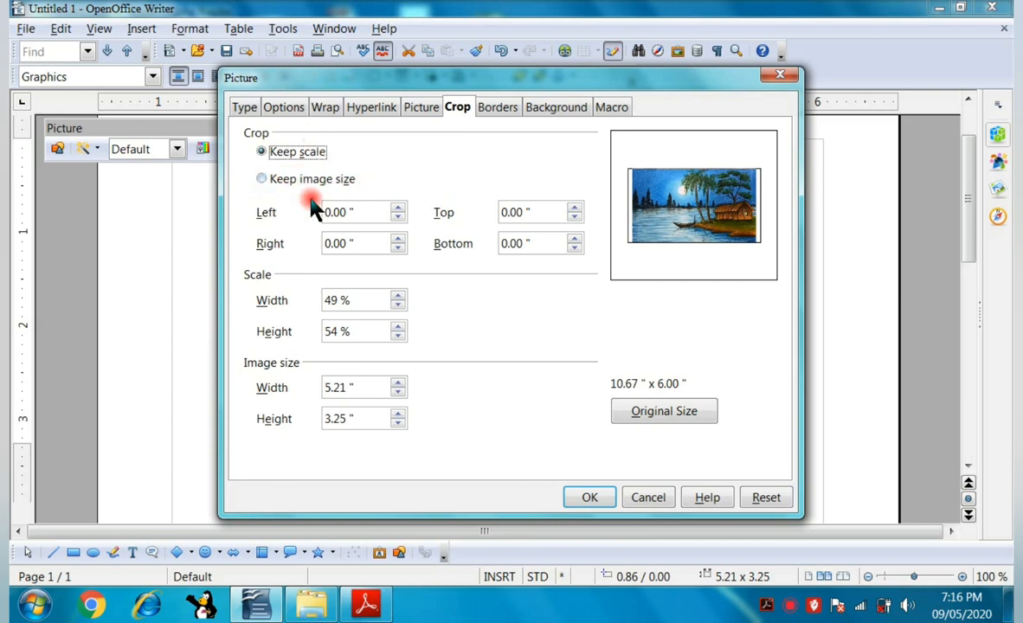
click(443, 607)
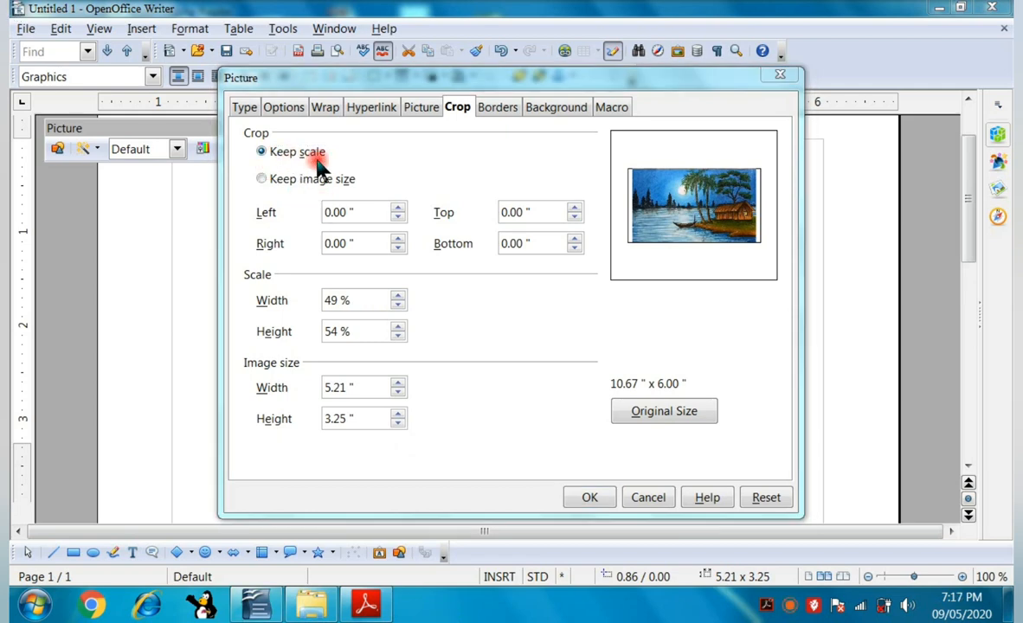
click(331, 216)
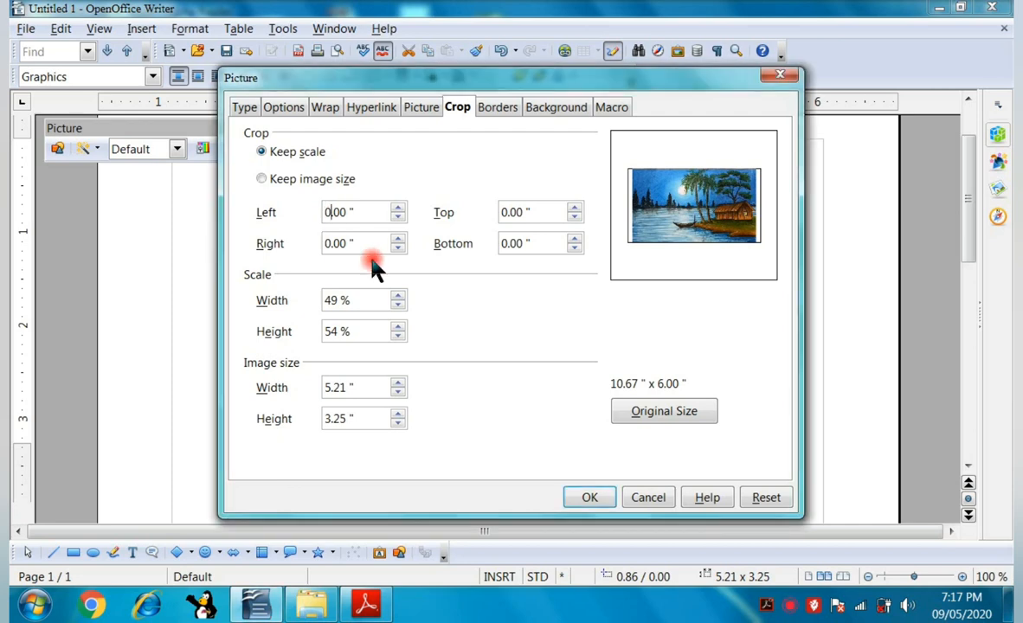
text(5)
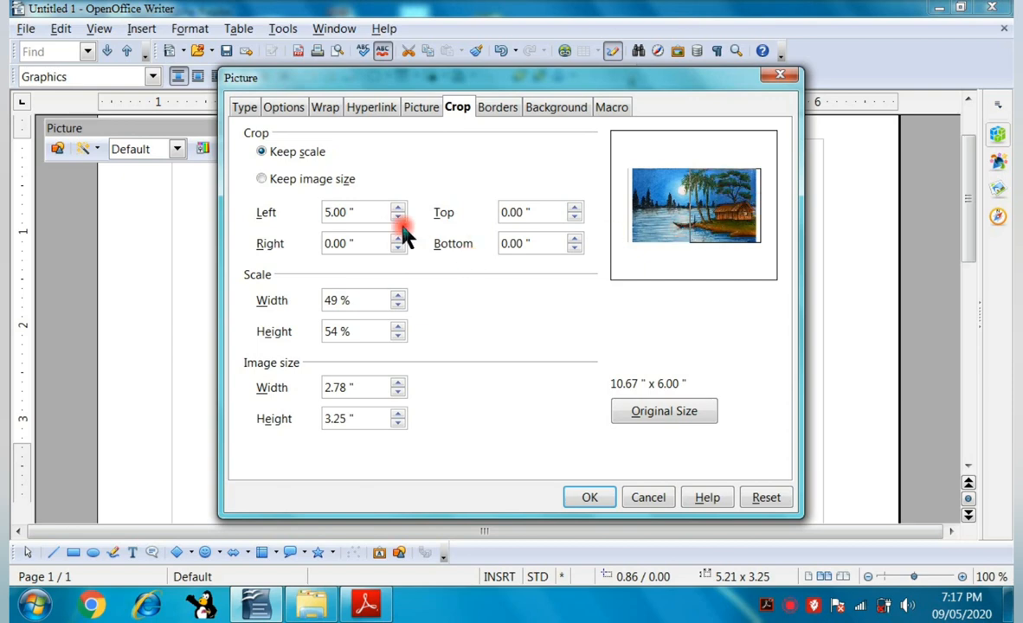
click(592, 500)
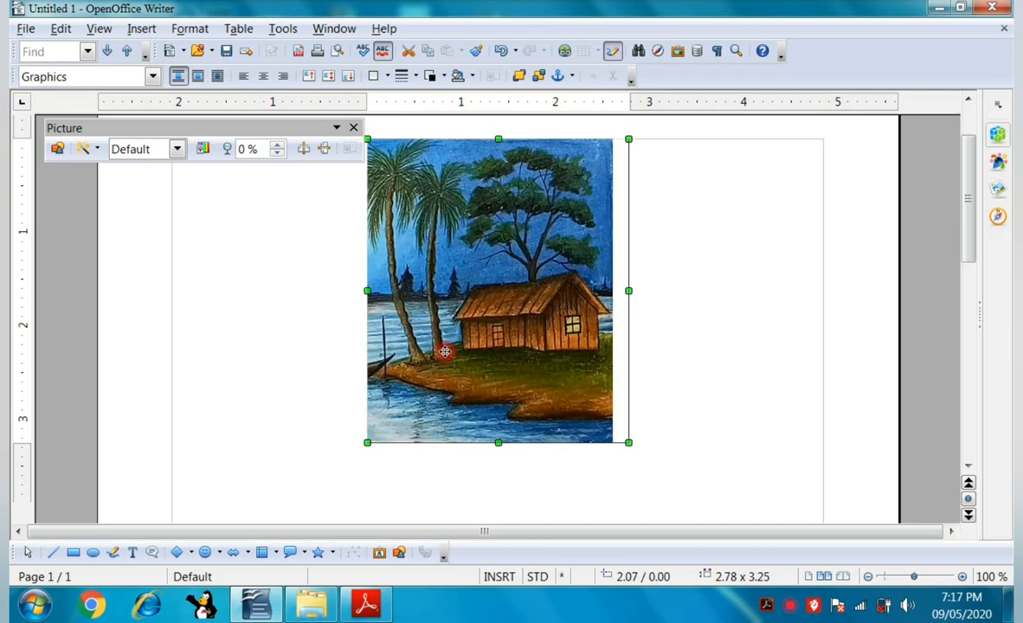
key(ctrl+z)
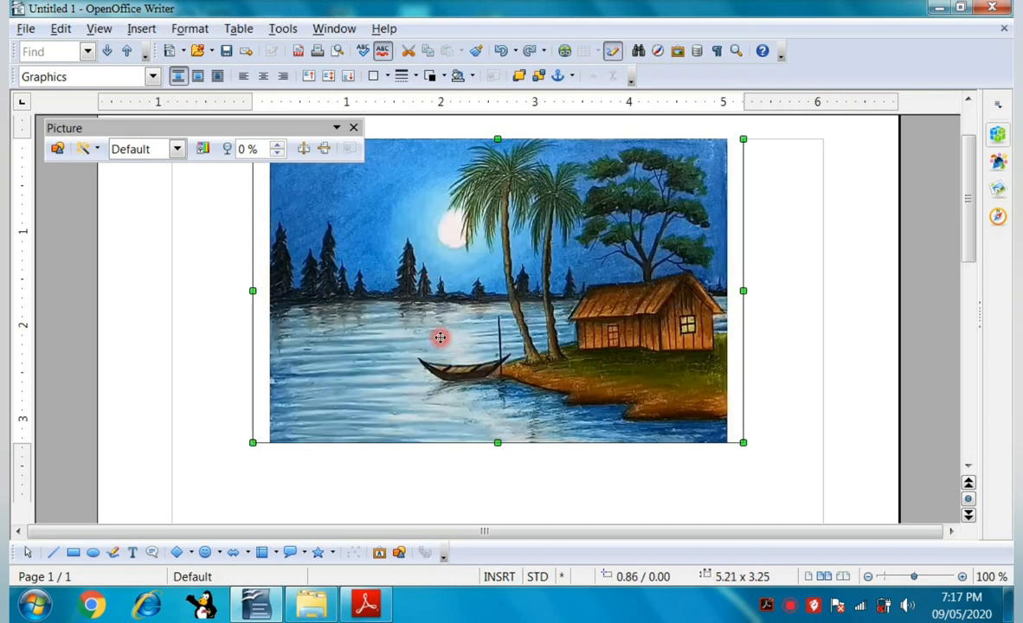
Try to crop 5" off the picture's left side with the Keep image size option.
right_click(379, 288)
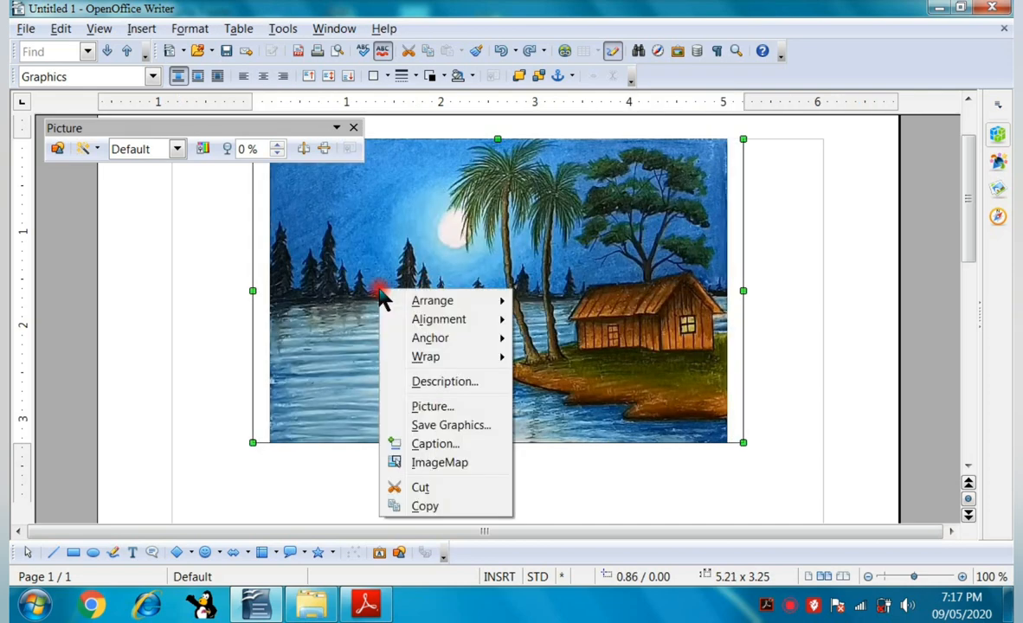
click(423, 406)
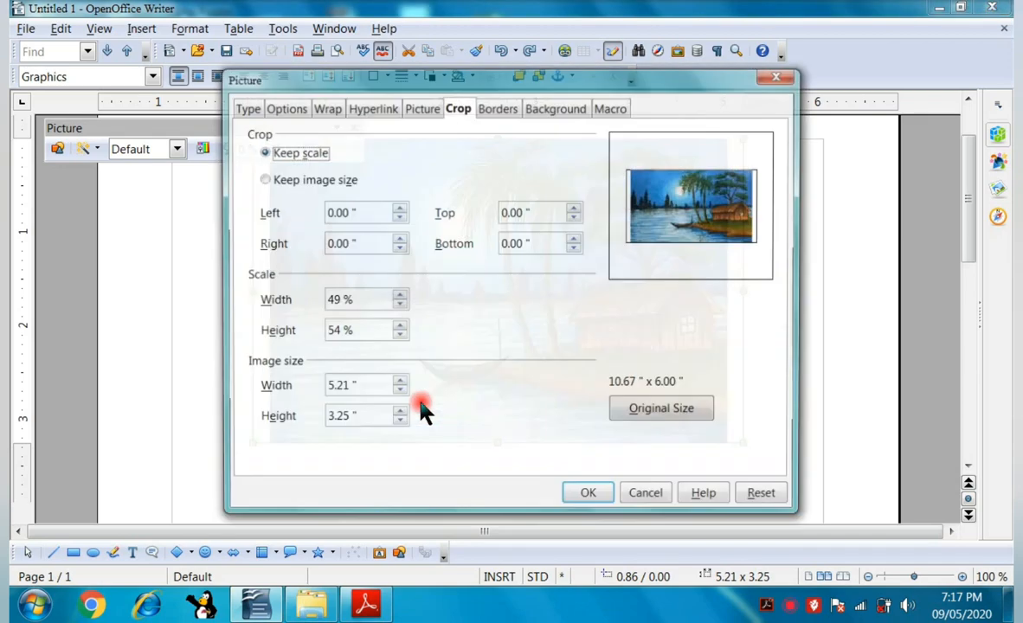
click(262, 179)
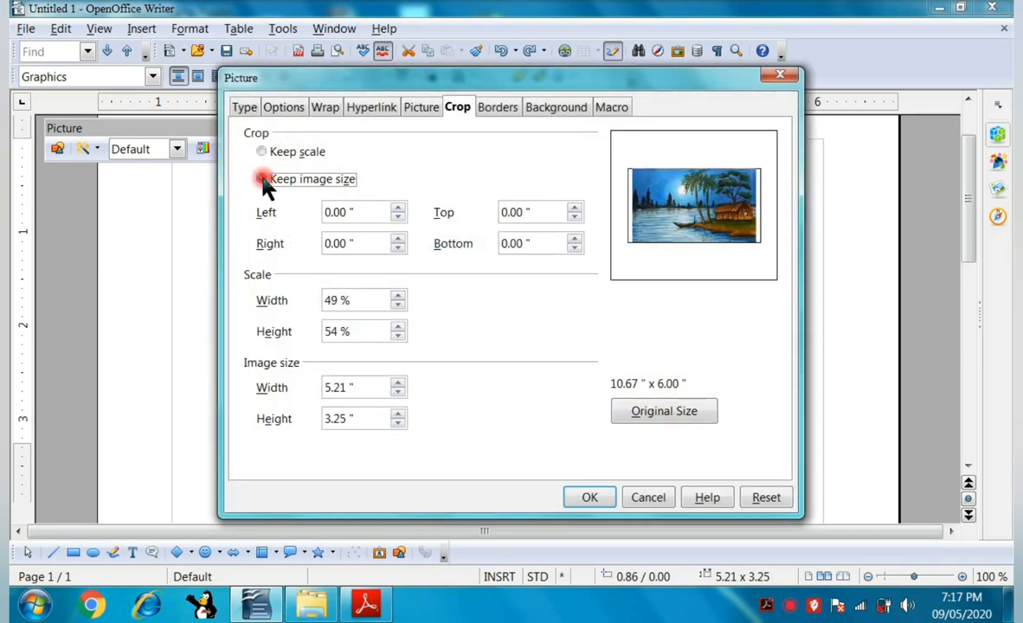
click(332, 212)
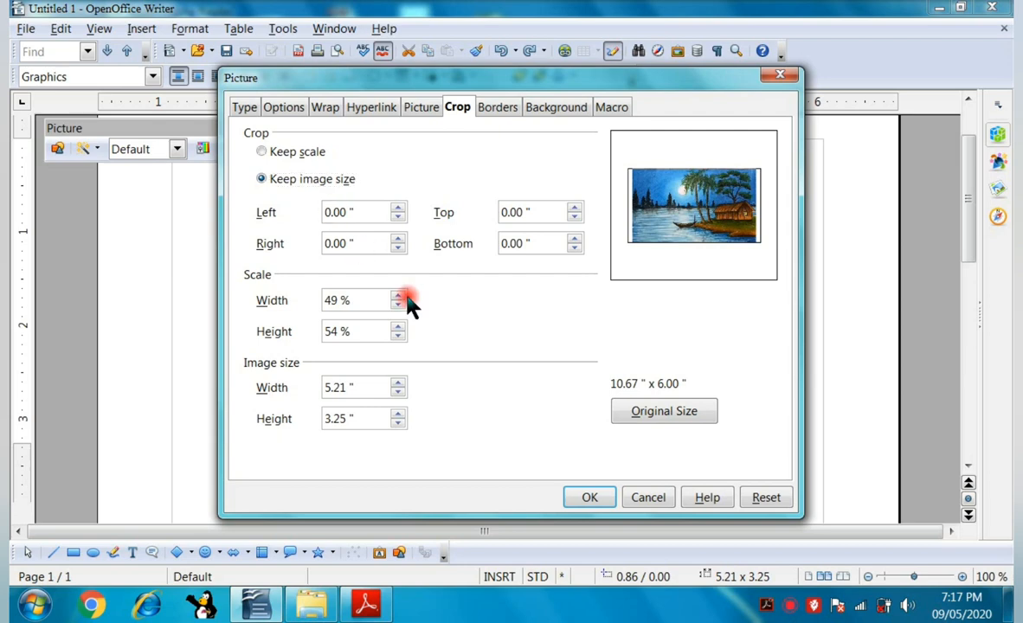
text(5)
key(BackSpace)
key(BackSpace)
text(5.)
click(613, 498)
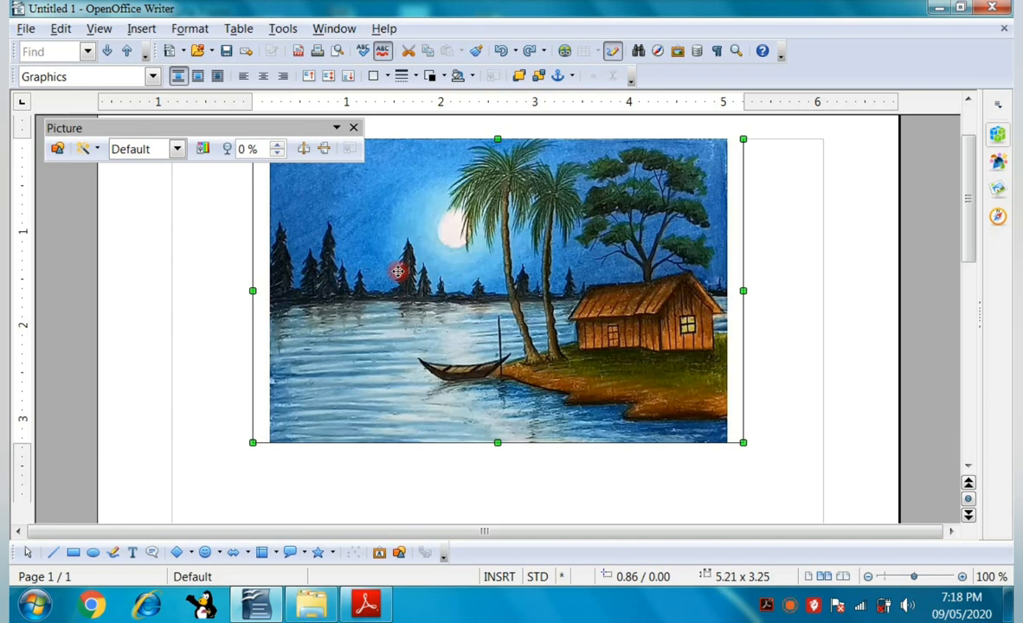
Delete the scenery picture and undo the deletion.
key(Delete)
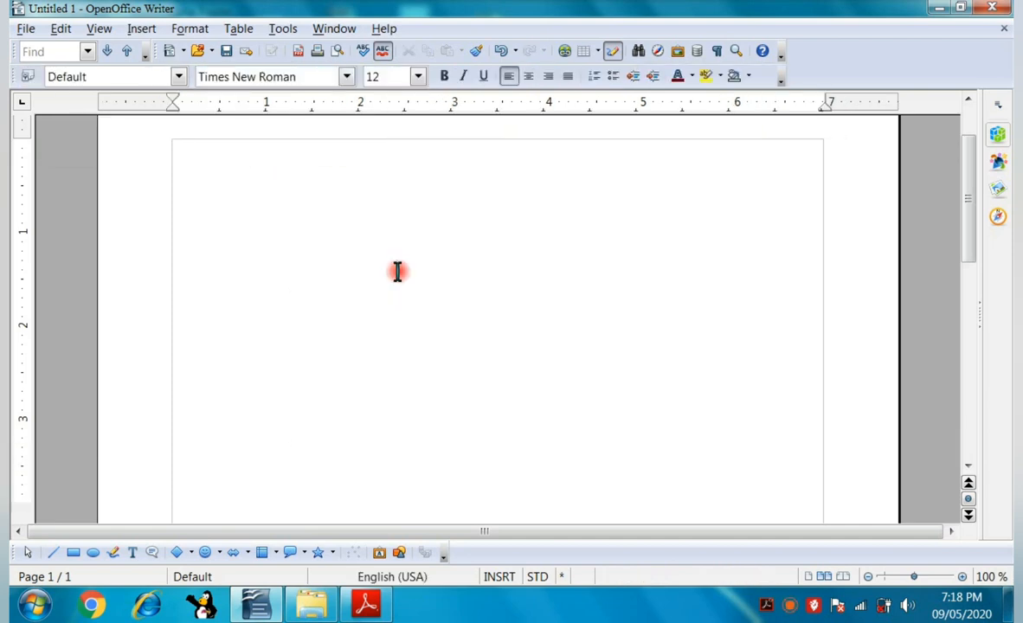
key(ctrl+z)
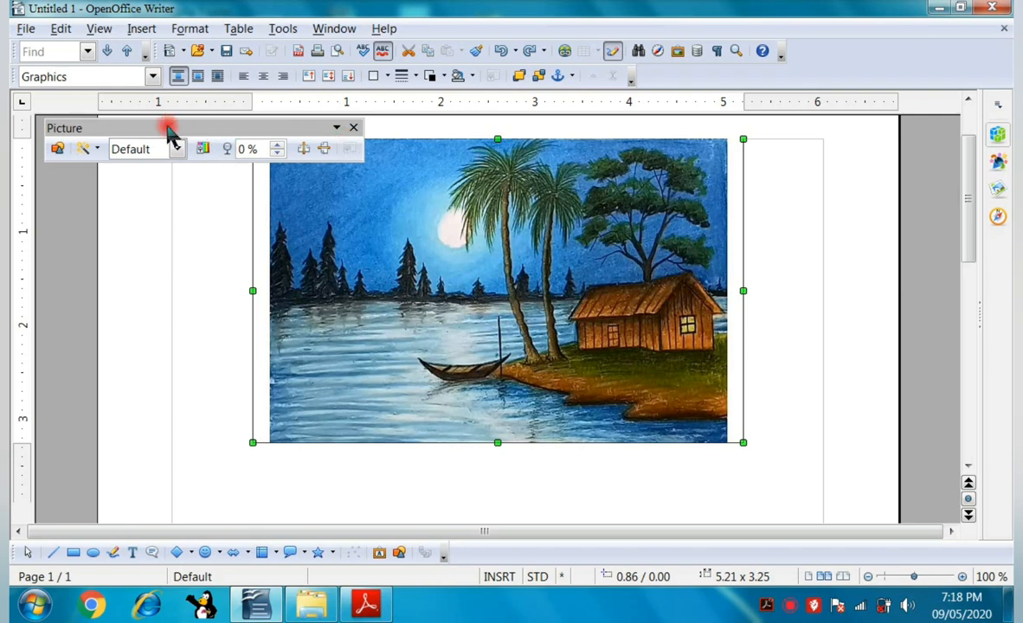
Apply the Invert filter to the scenery picture and undo it.
click(98, 151)
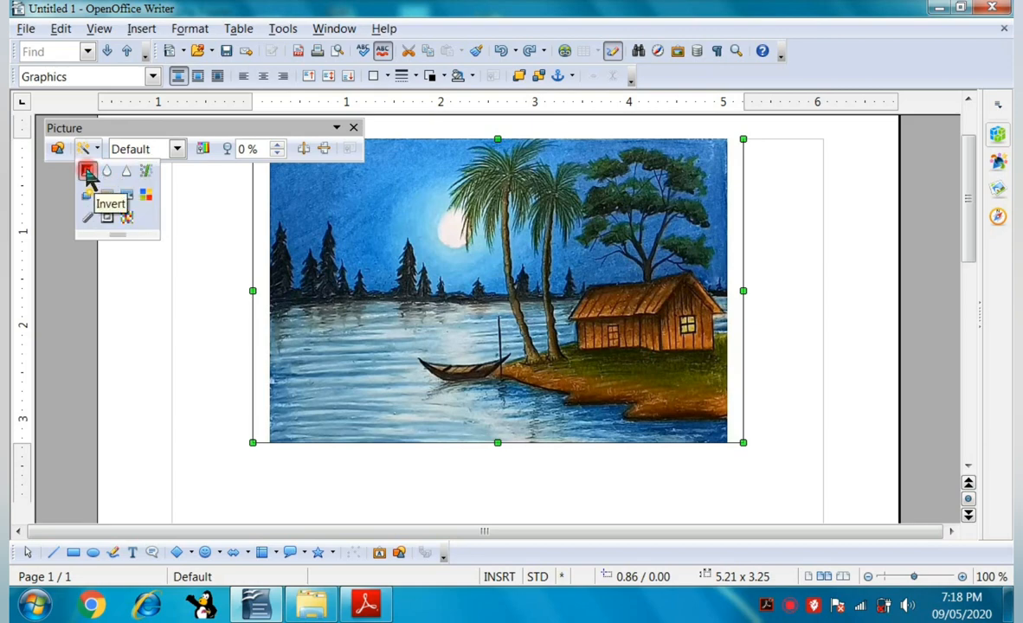
click(87, 172)
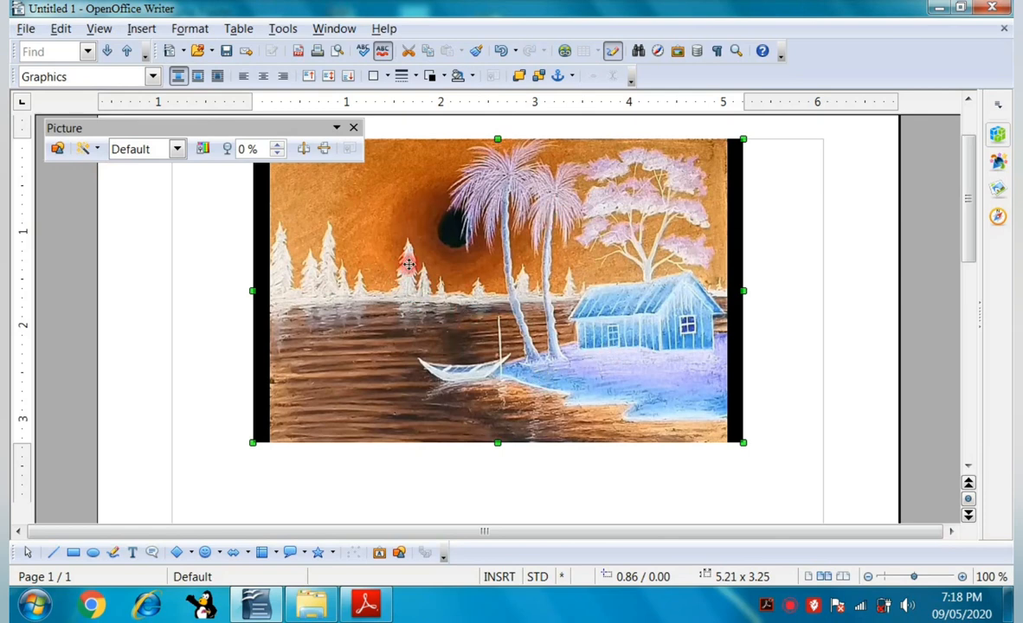
click(98, 149)
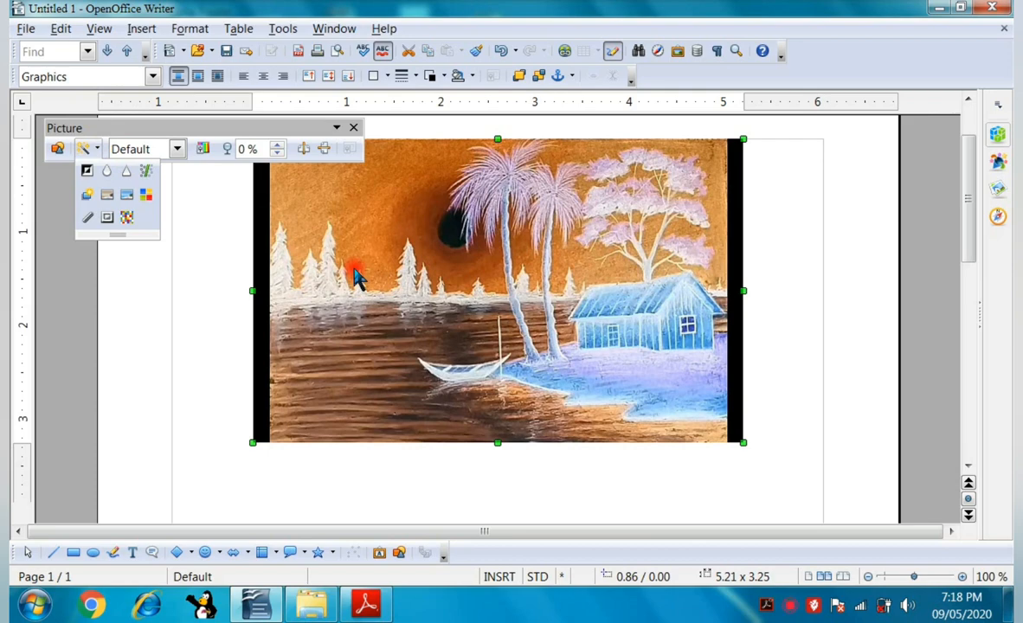
key(ctrl+z)
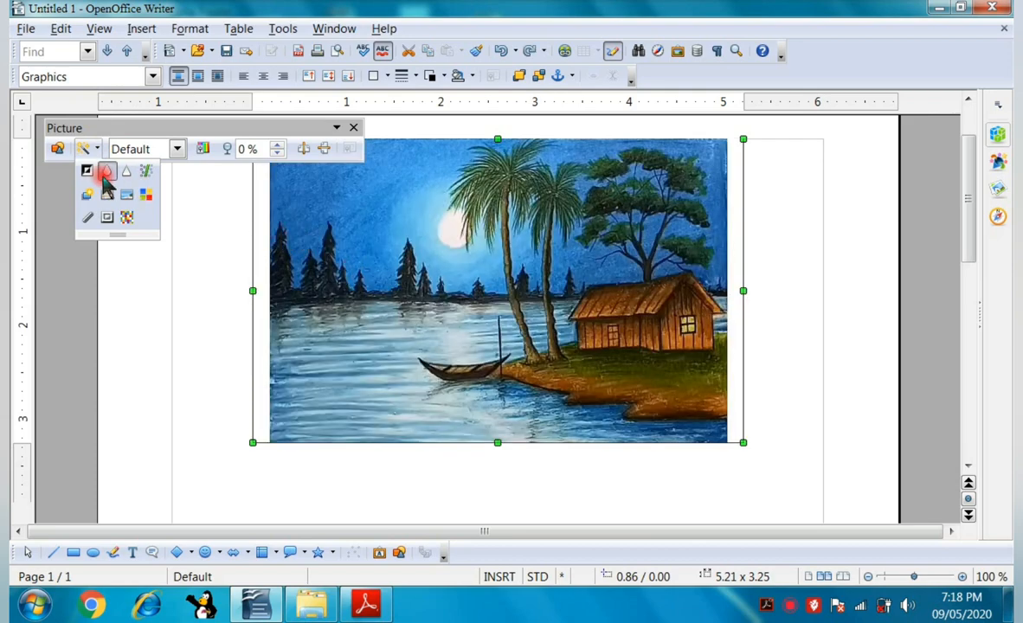
Apply the Smooth filter to the scenery picture.
click(104, 175)
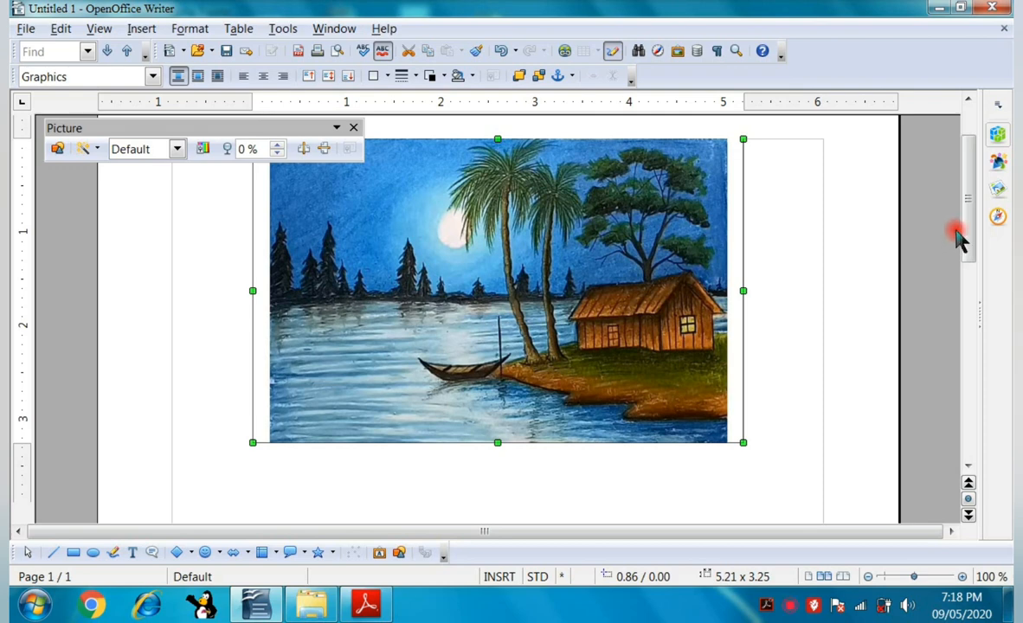
Insert a copy of the Computer-Cloud image from the Gallery's Computers theme in place of the scenery picture.
click(999, 199)
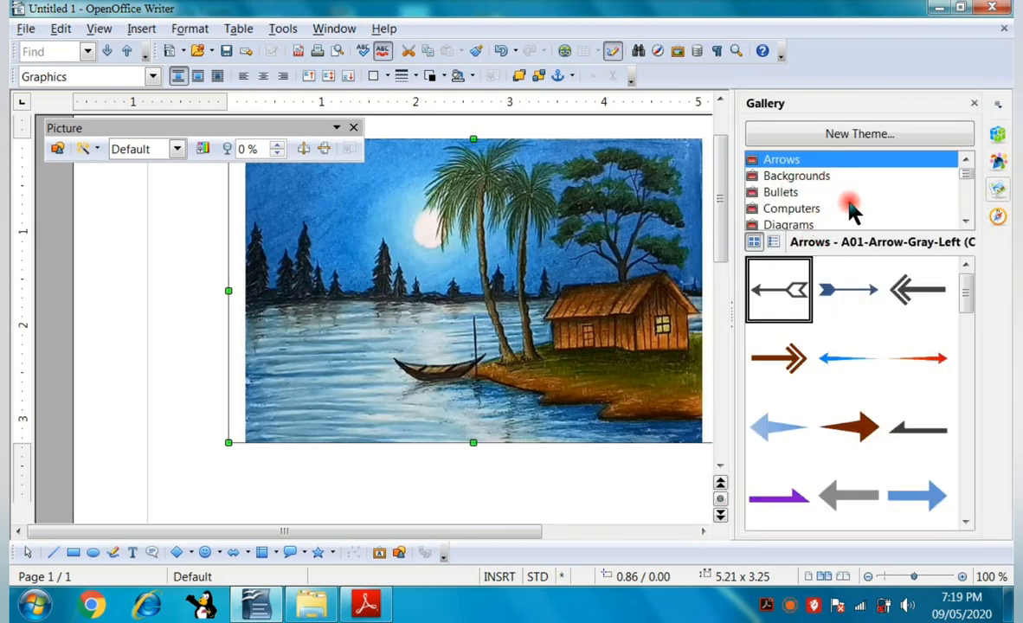
click(792, 209)
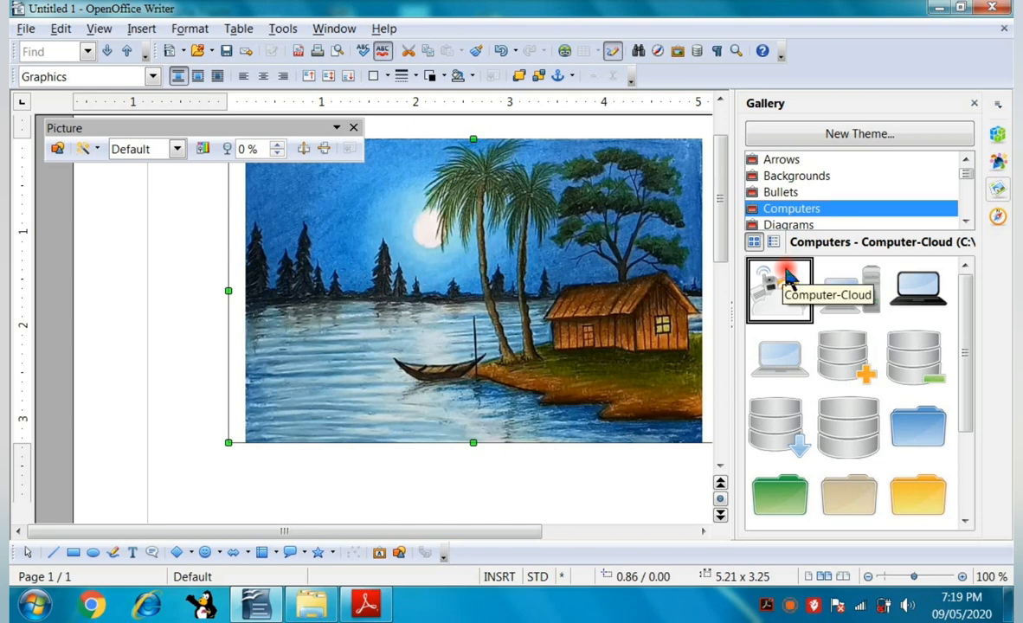
right_click(787, 277)
mouse_move(826, 287)
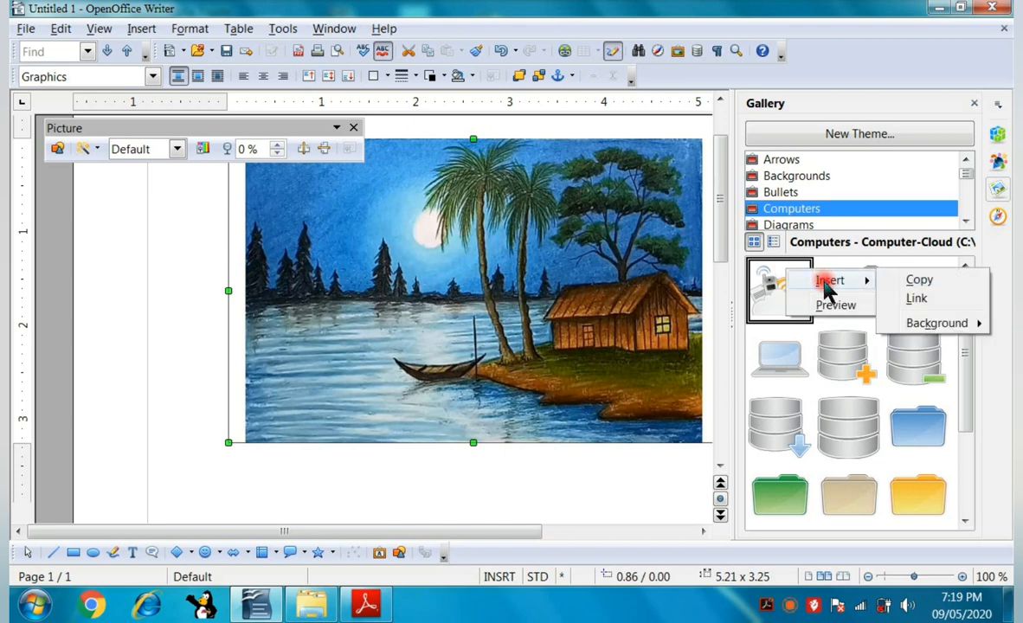
click(919, 282)
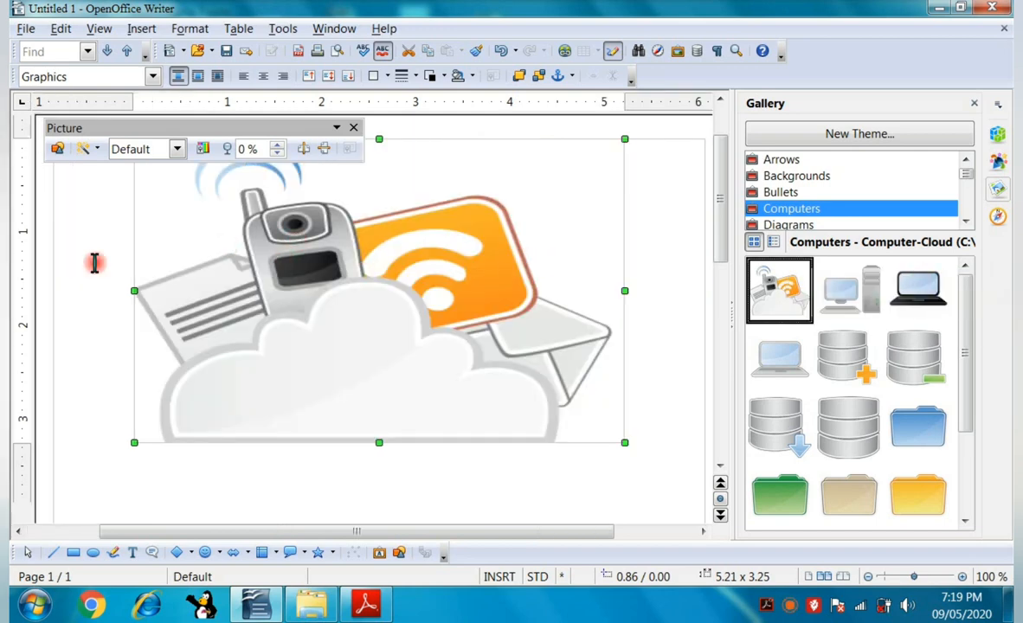
Apply the Invert filter to the Computer-Cloud picture and invert it back again.
click(99, 151)
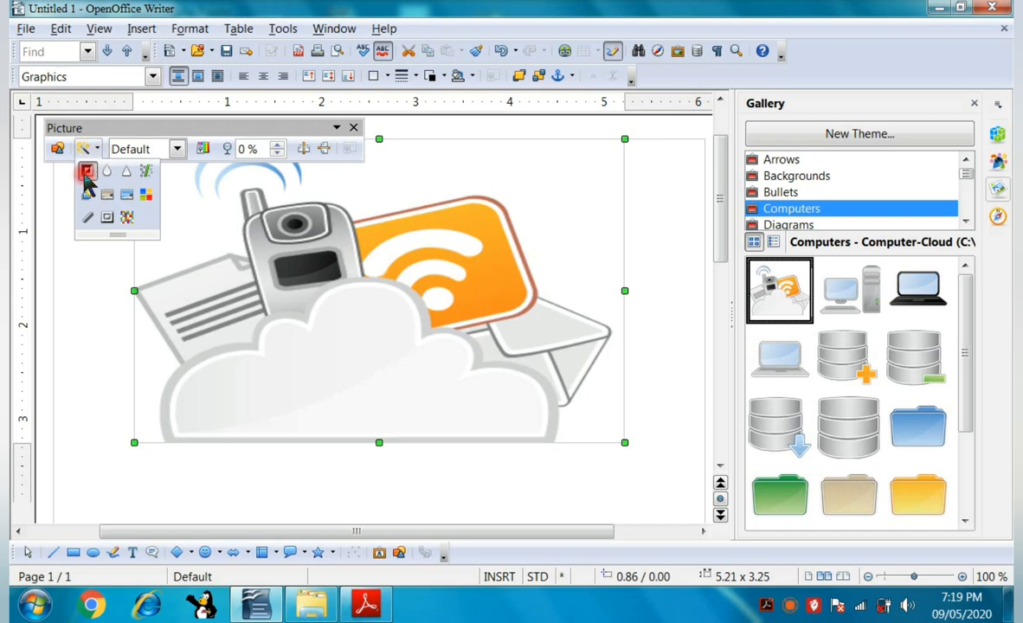
click(87, 173)
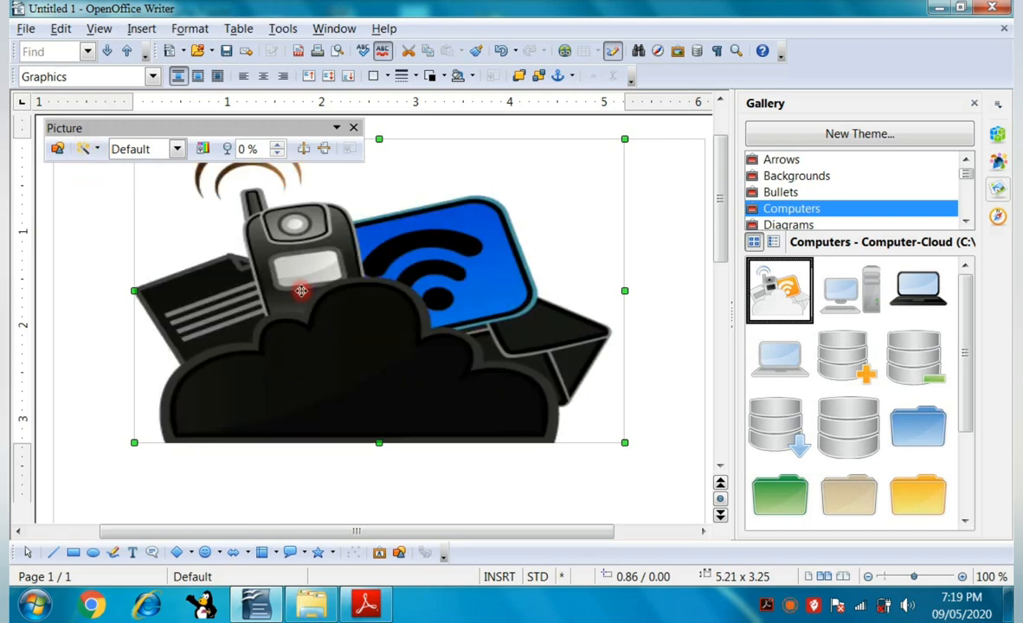
click(98, 151)
click(91, 171)
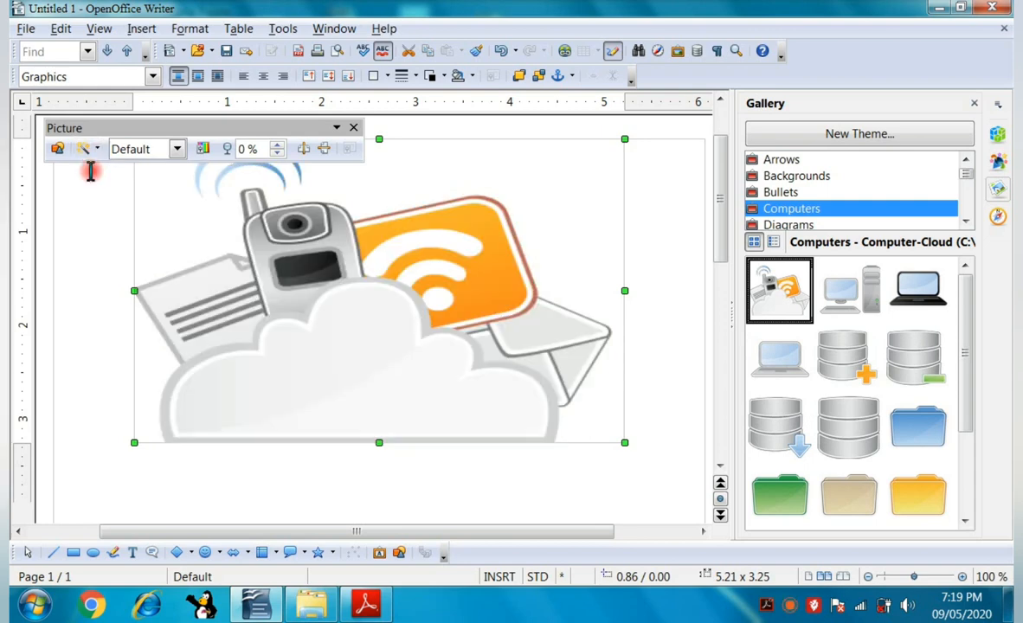
Apply the Smooth filter and the Sharpen filter to the Computer-Cloud picture.
click(100, 150)
click(109, 170)
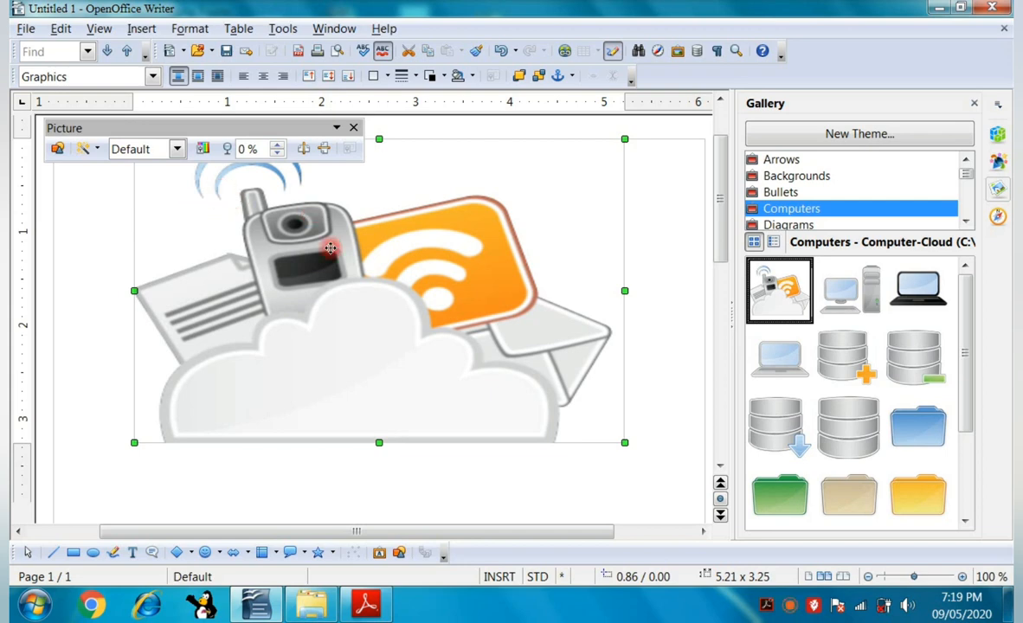
click(87, 149)
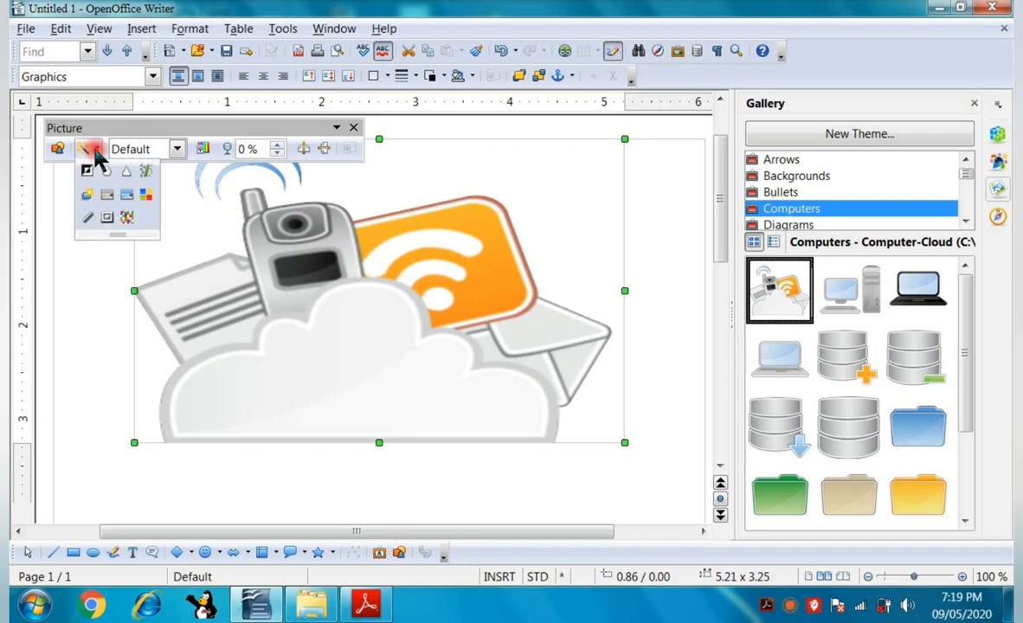
click(127, 173)
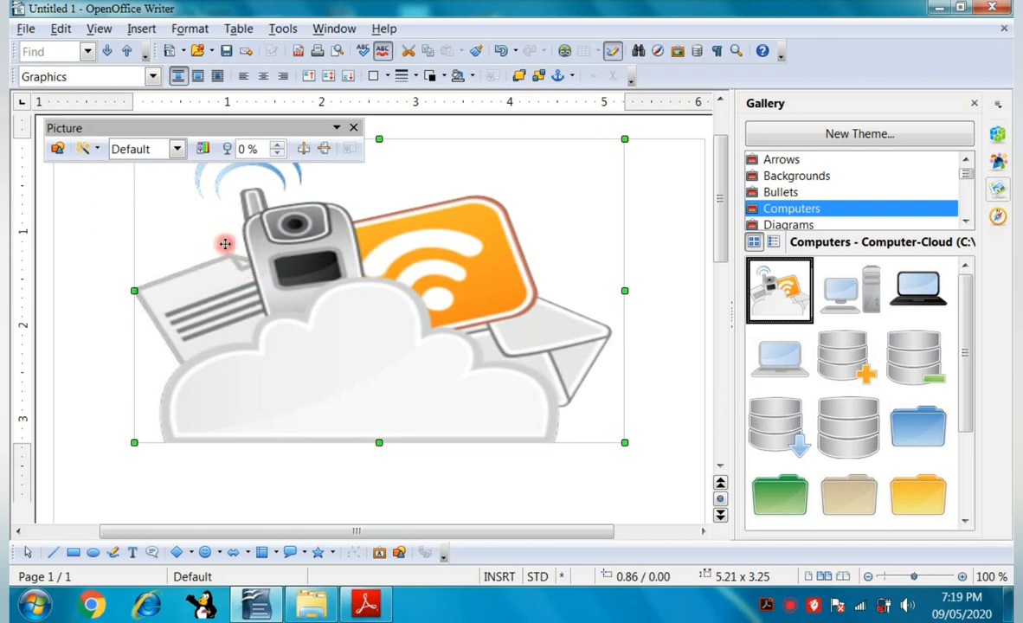
Apply the Remove Noise filter to the Computer-Cloud picture twice.
click(99, 152)
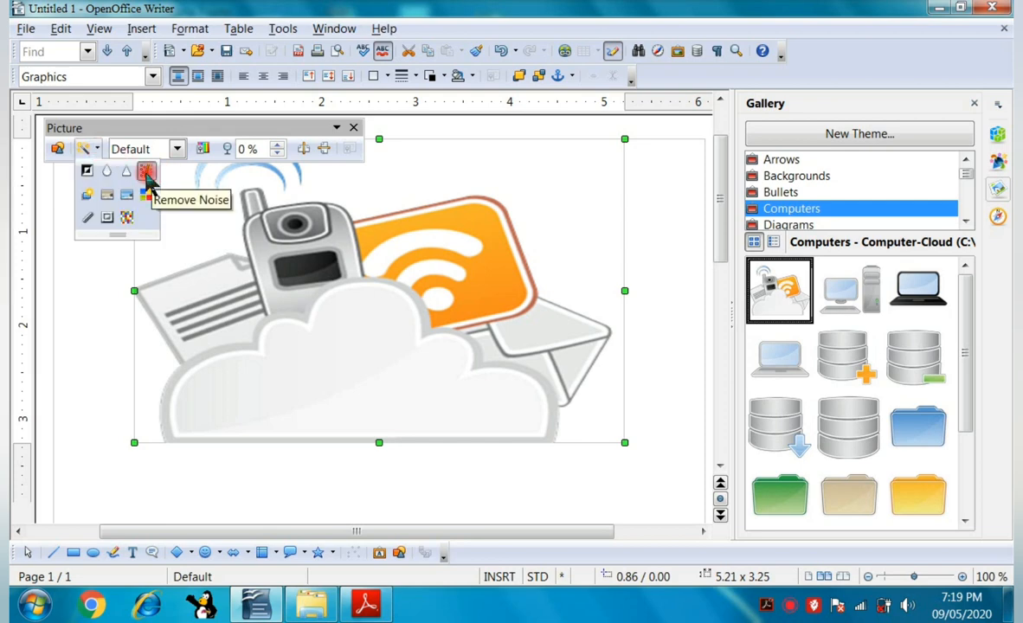
click(147, 173)
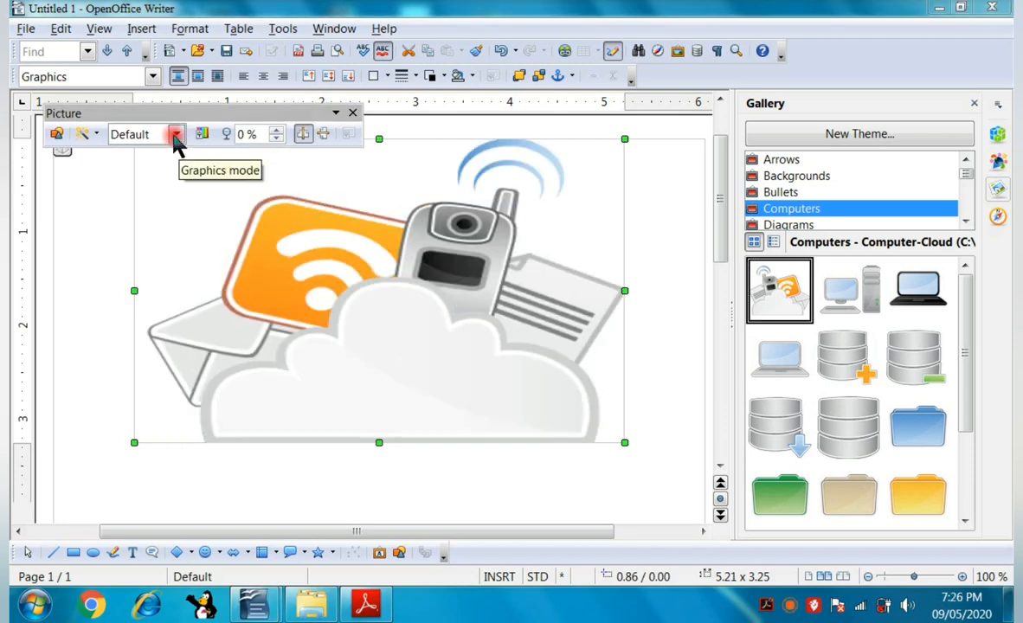
click(88, 135)
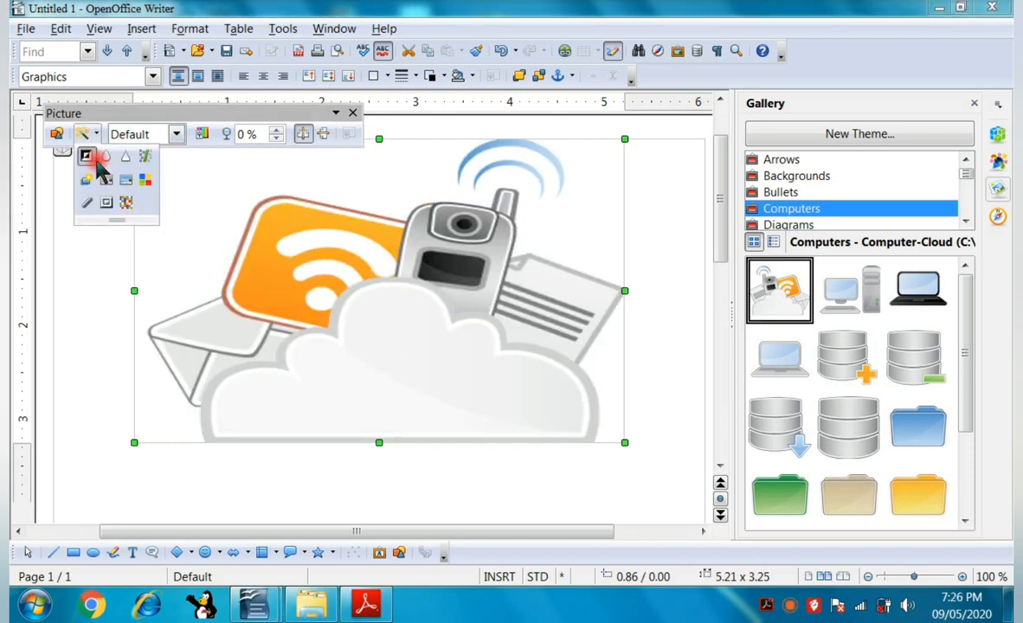
click(142, 157)
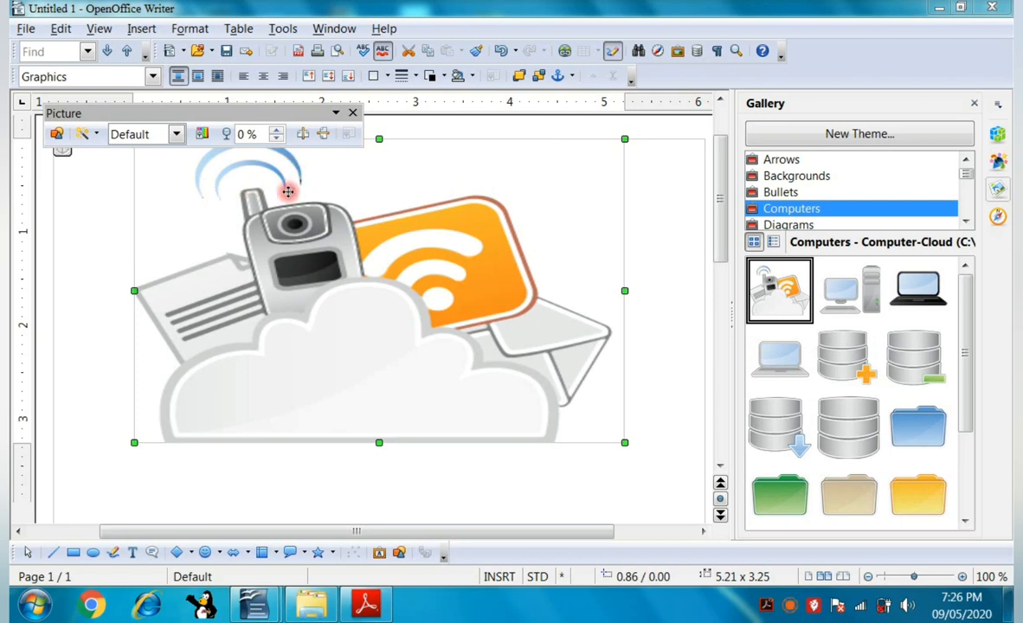
Apply the Solarisation filter with a 50% threshold and the Posterise filter with 16 poster colours to the Computer-Cloud picture.
click(98, 134)
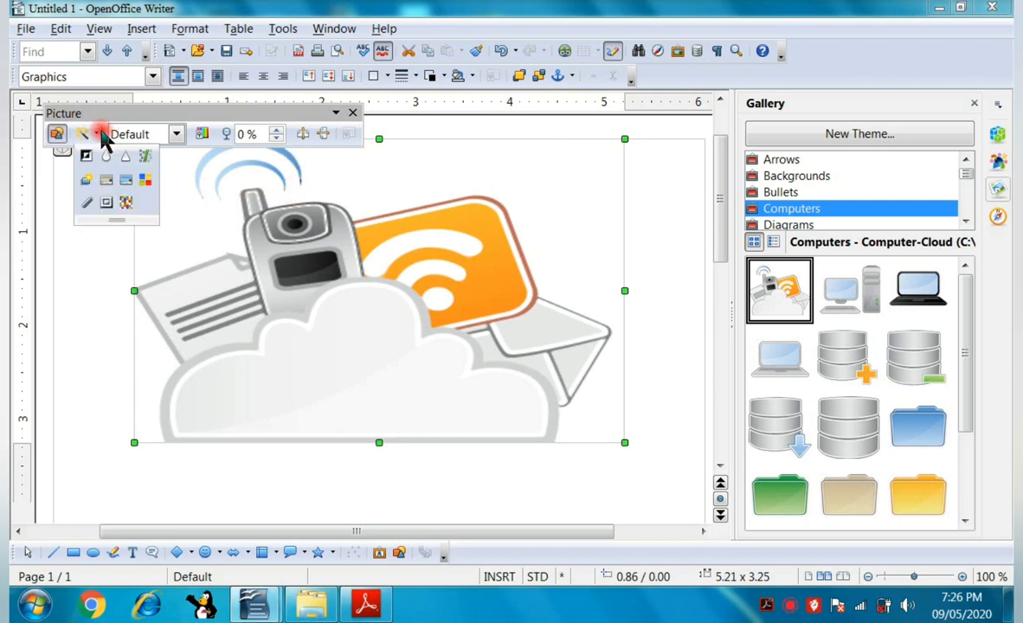
click(92, 182)
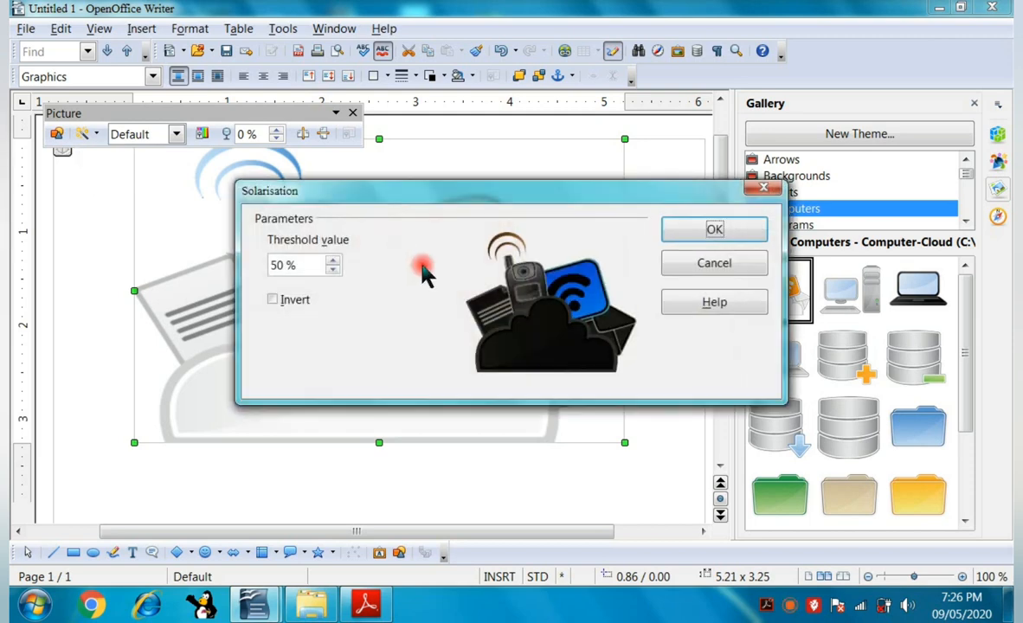
click(726, 230)
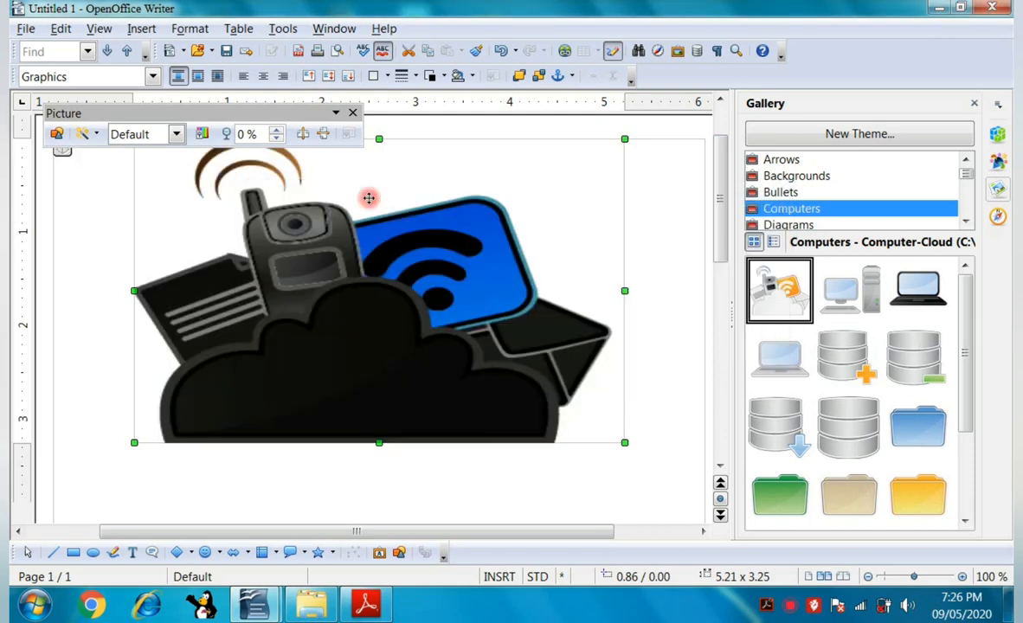
click(90, 134)
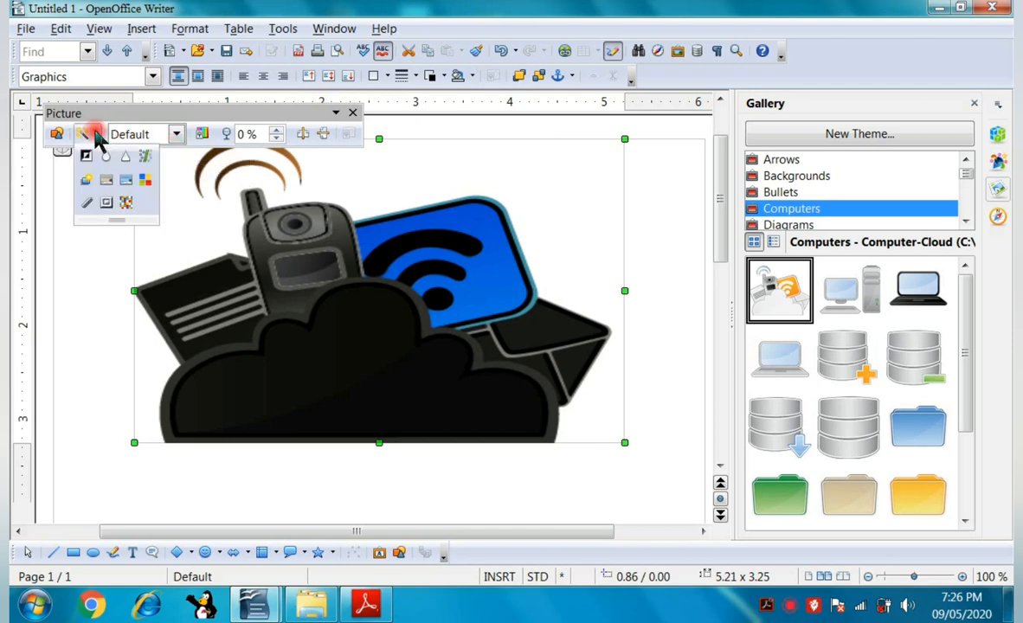
click(128, 179)
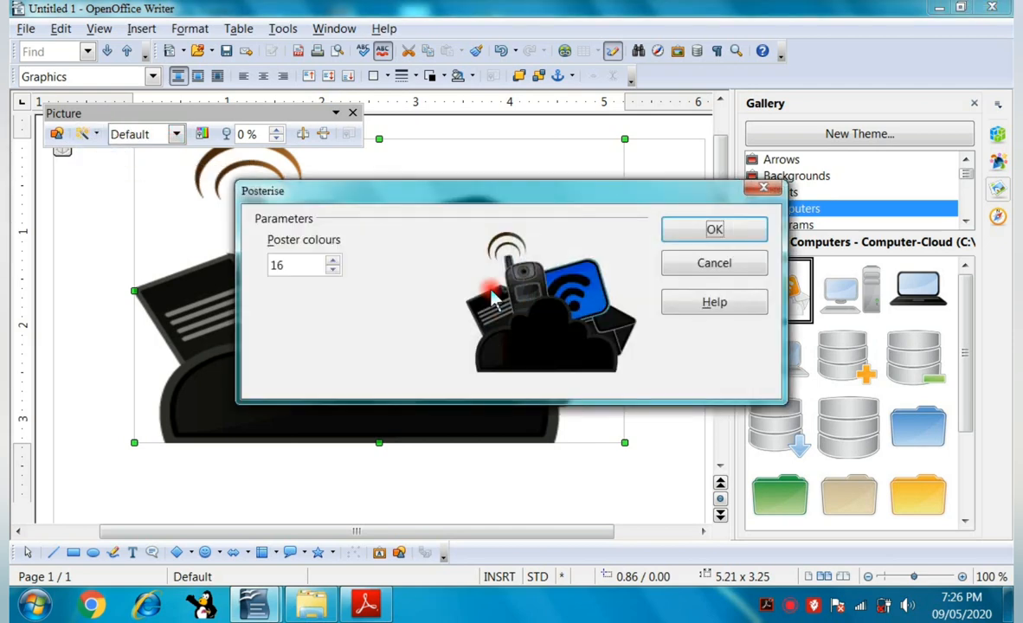
click(705, 230)
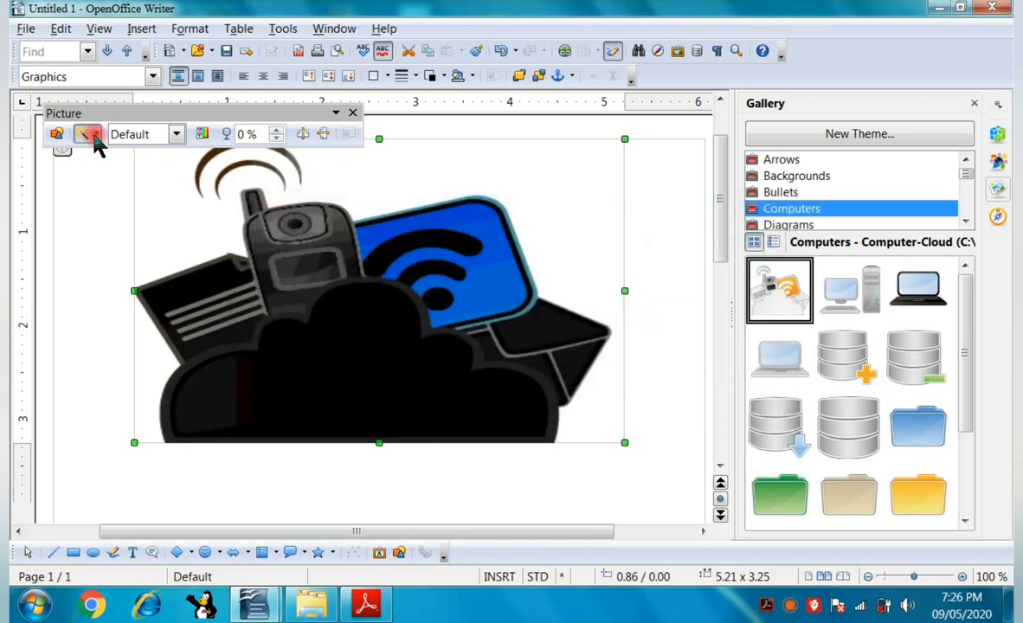
Apply the Charcoal Sketch filter and the Relief filter with a centred light source to the Computer-Cloud picture.
click(95, 139)
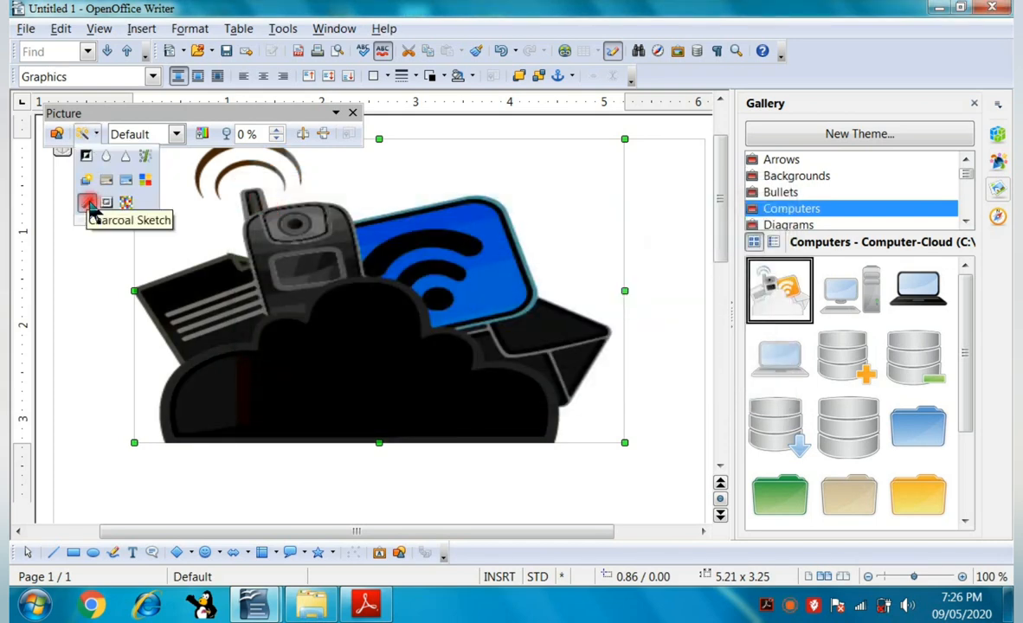
click(89, 205)
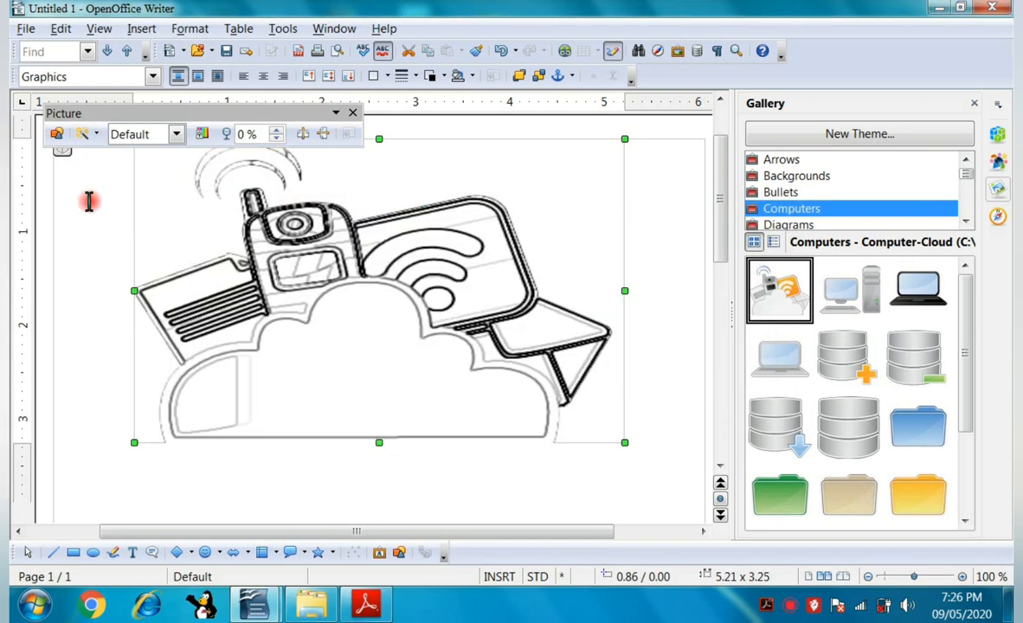
click(97, 136)
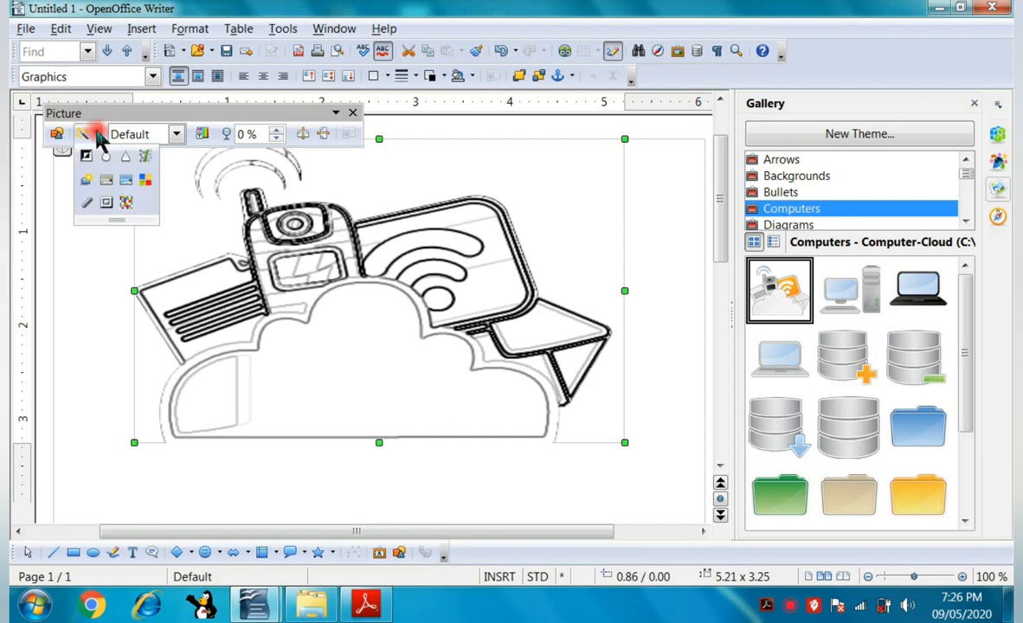
click(104, 205)
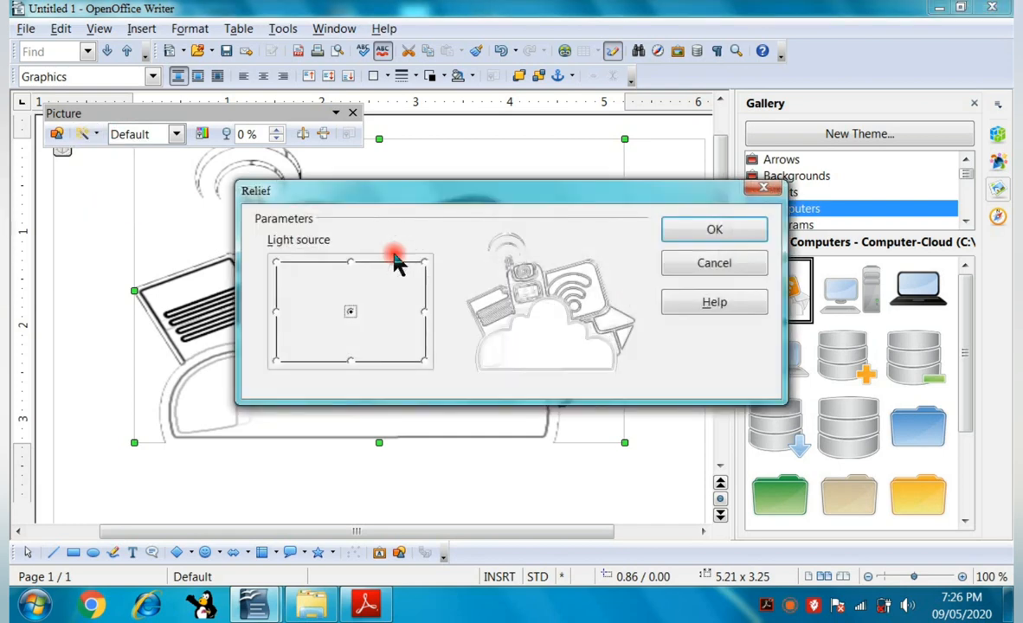
click(671, 235)
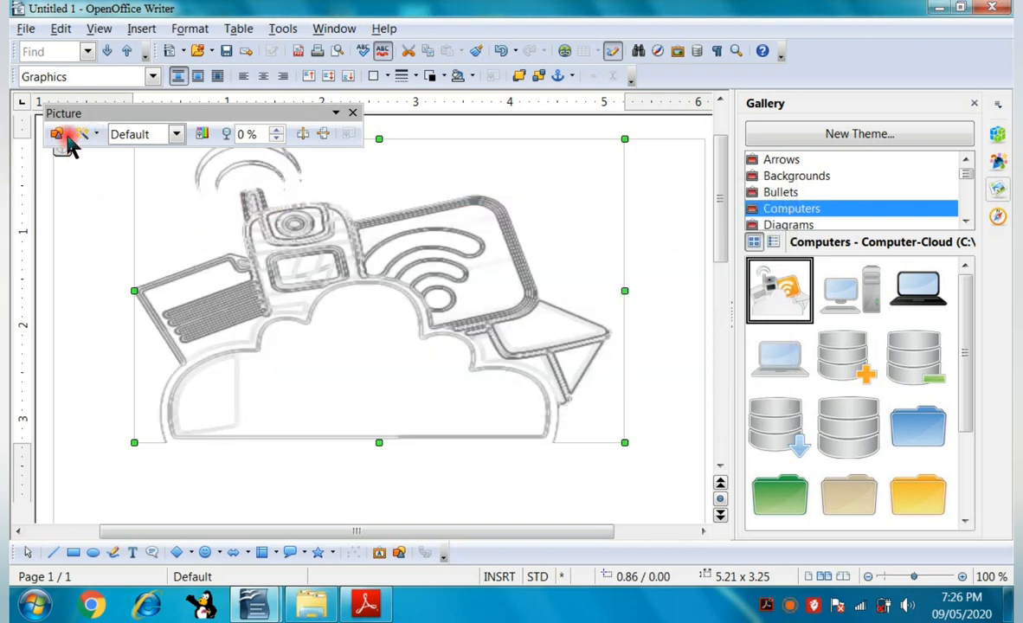
Apply the Mosaic filter to the picture with a width and height of 4 pixels.
click(97, 143)
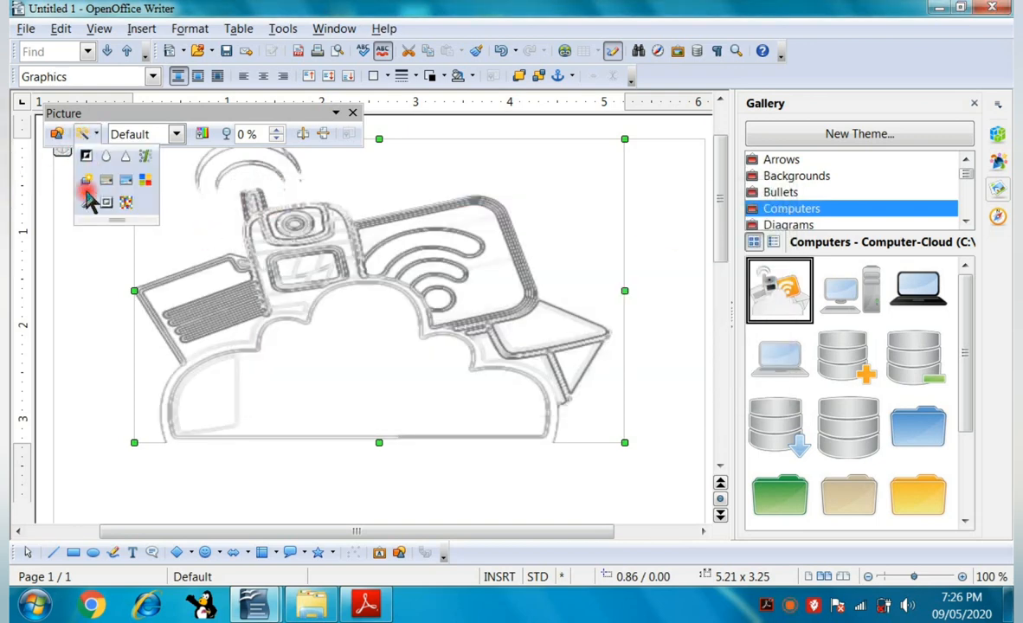
click(126, 202)
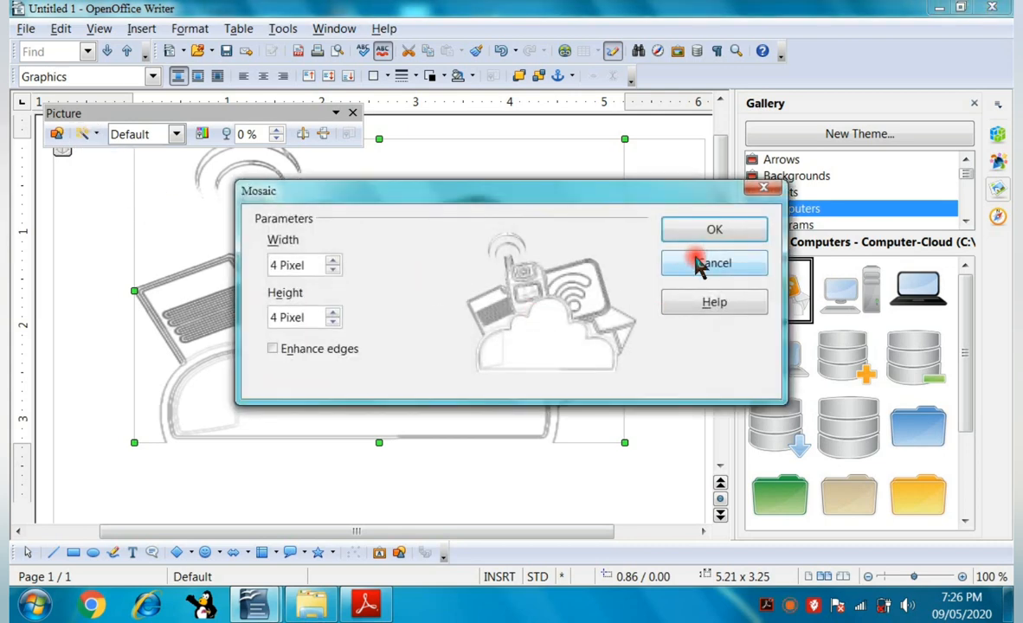
click(712, 230)
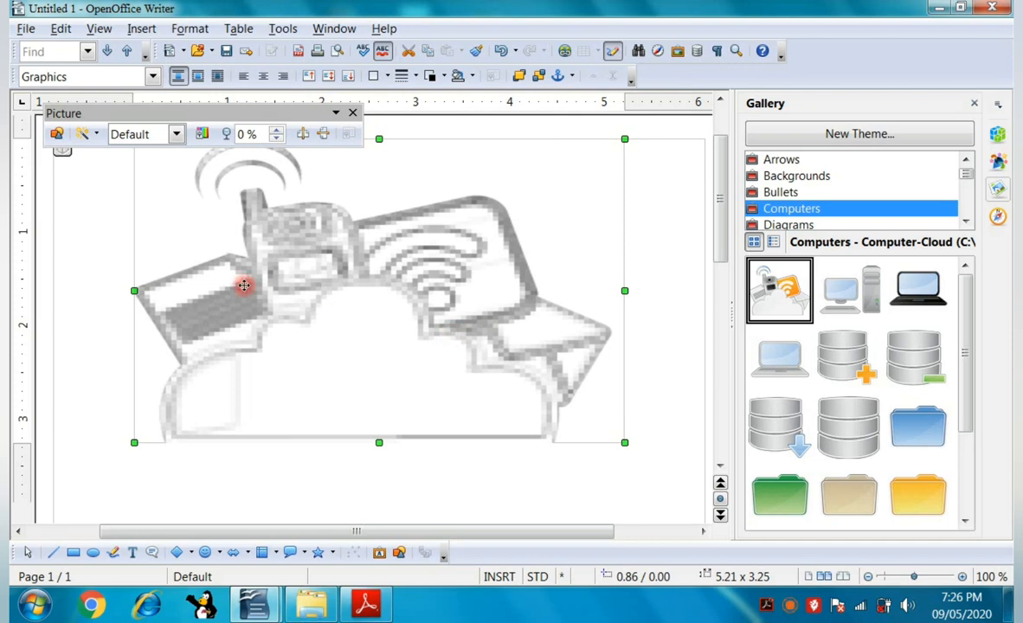
Undo the latest filters applied to the Computer-Cloud picture.
key(ctrl+z)
key(ctrl+z)
key(ctrl+z)
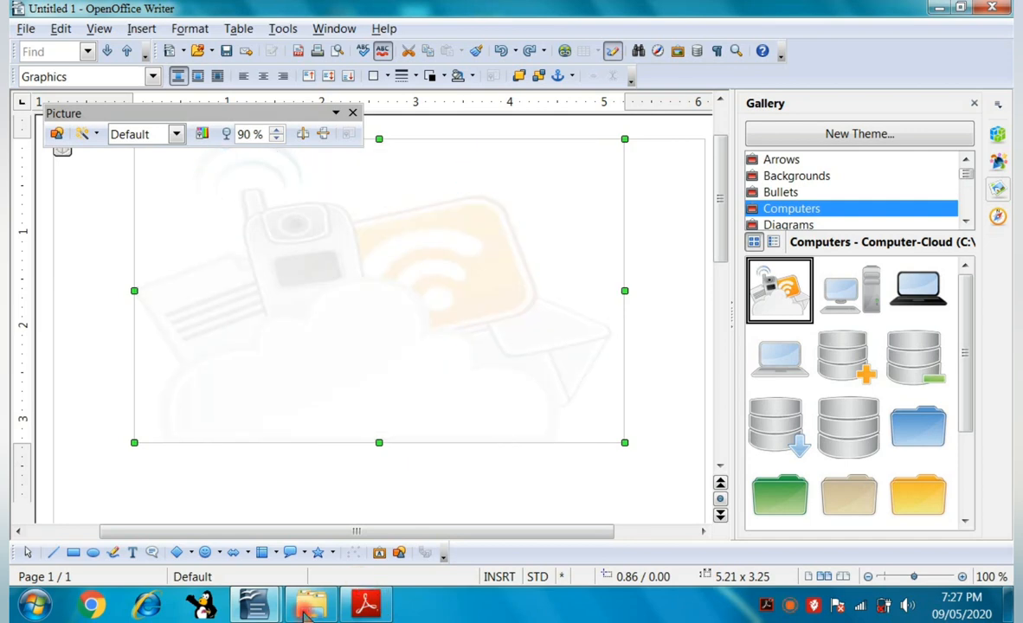
Check that the Drawing toolbar is enabled and draw a diagonal line about 1.53 by 1.32 inches in the blank document.
mouse_move(310, 601)
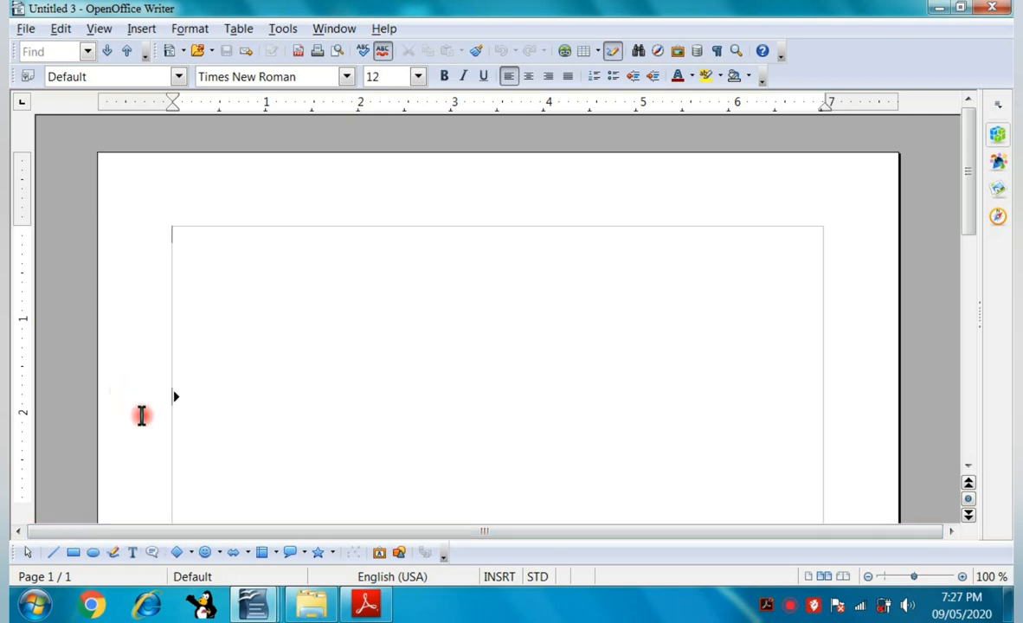
click(100, 29)
mouse_move(221, 95)
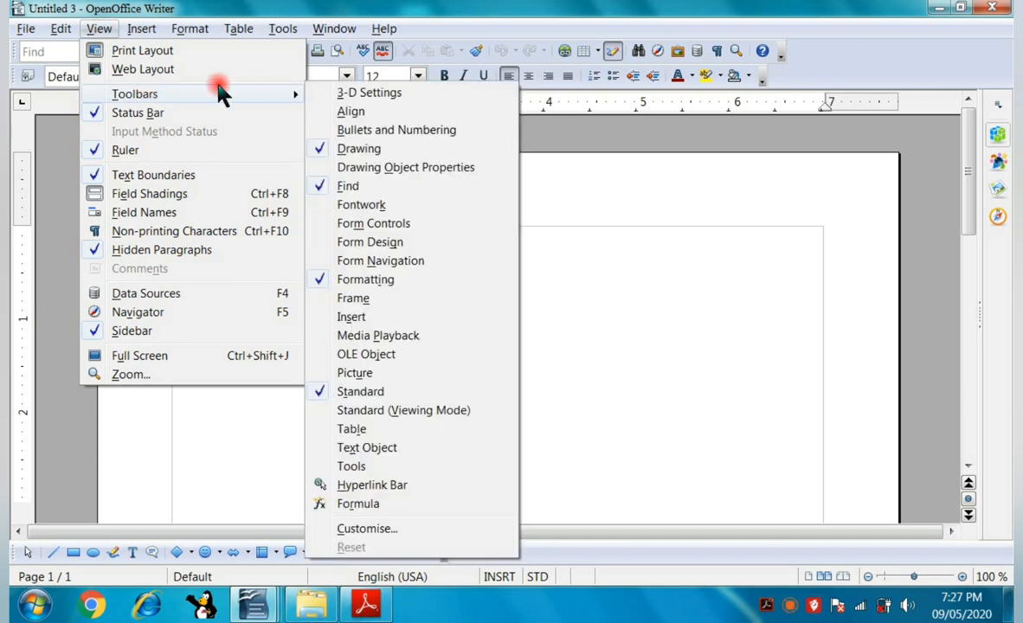
click(559, 212)
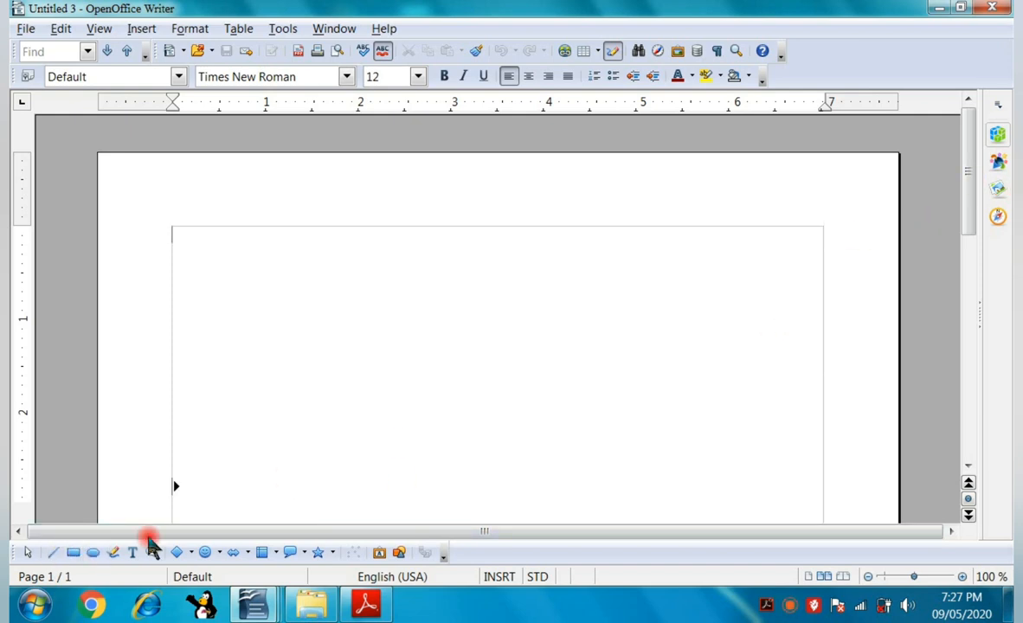
click(52, 554)
drag(266, 480, 410, 357)
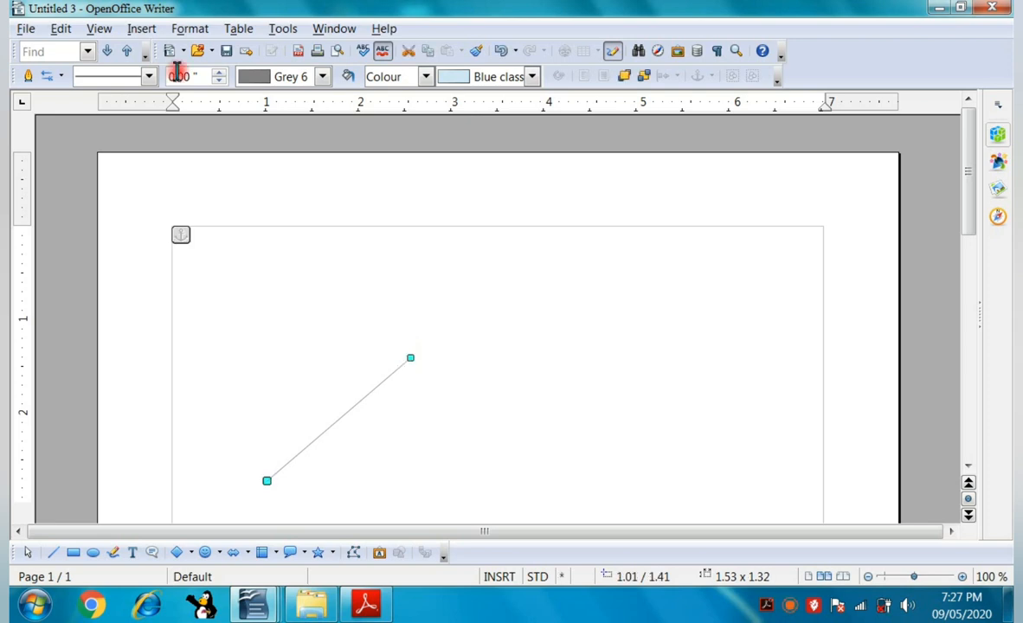
Set the diagonal line's width to 0.12 inches and its colour to Pink.
click(222, 74)
click(222, 74)
click(223, 73)
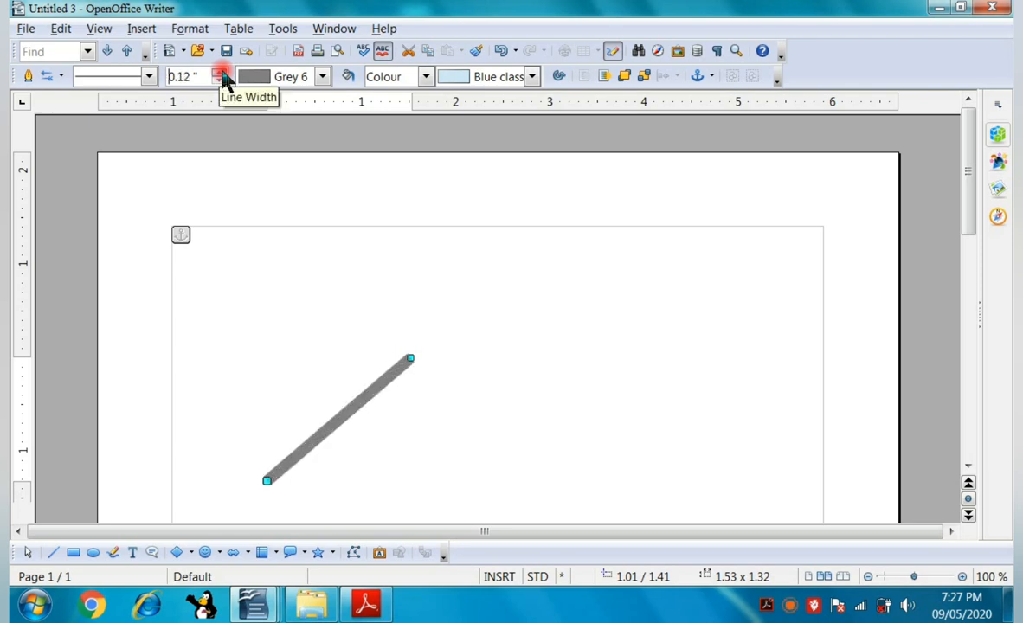
click(147, 76)
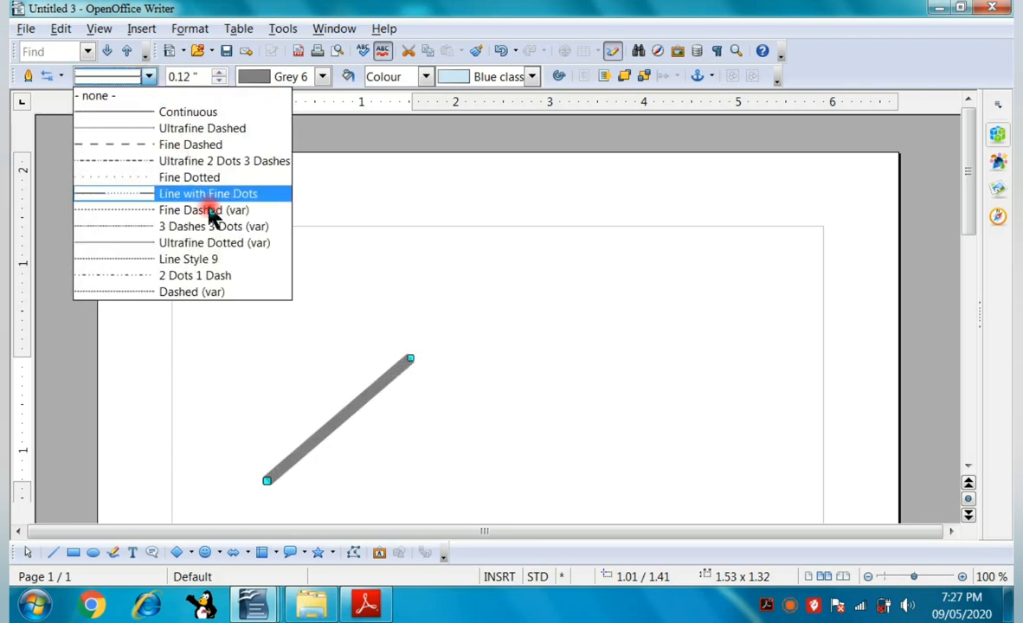
click(346, 198)
click(324, 77)
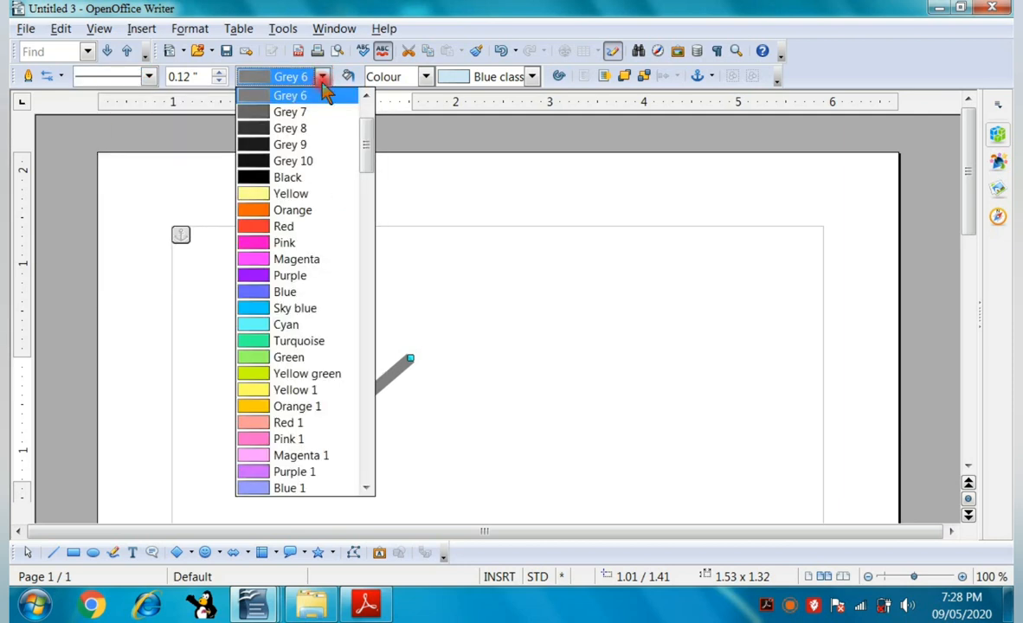
click(286, 244)
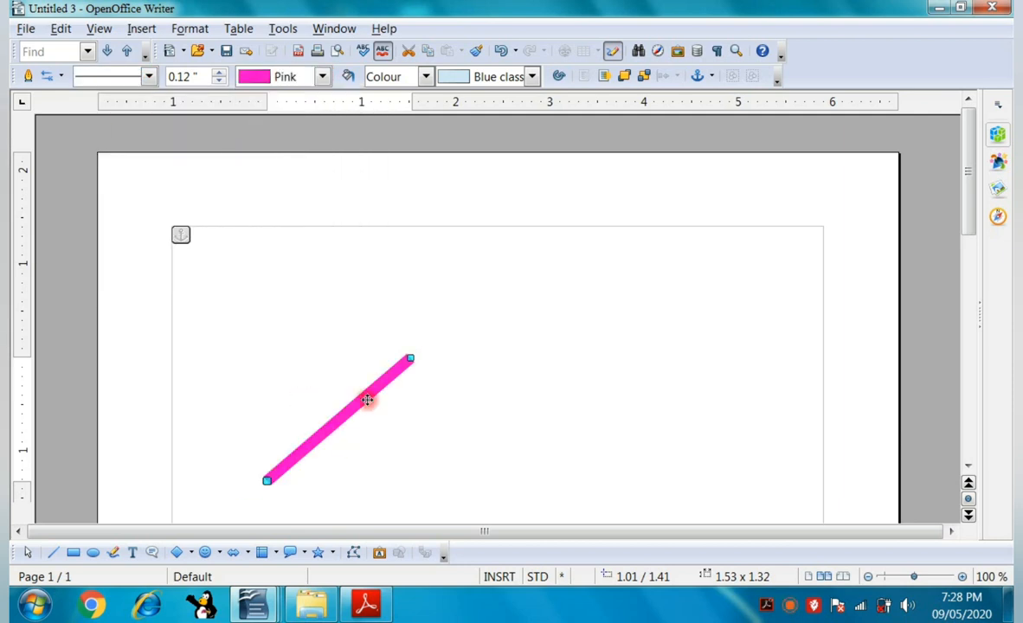
Set the area fill of the pink line to the Red crossed 0 degrees hatching.
click(427, 77)
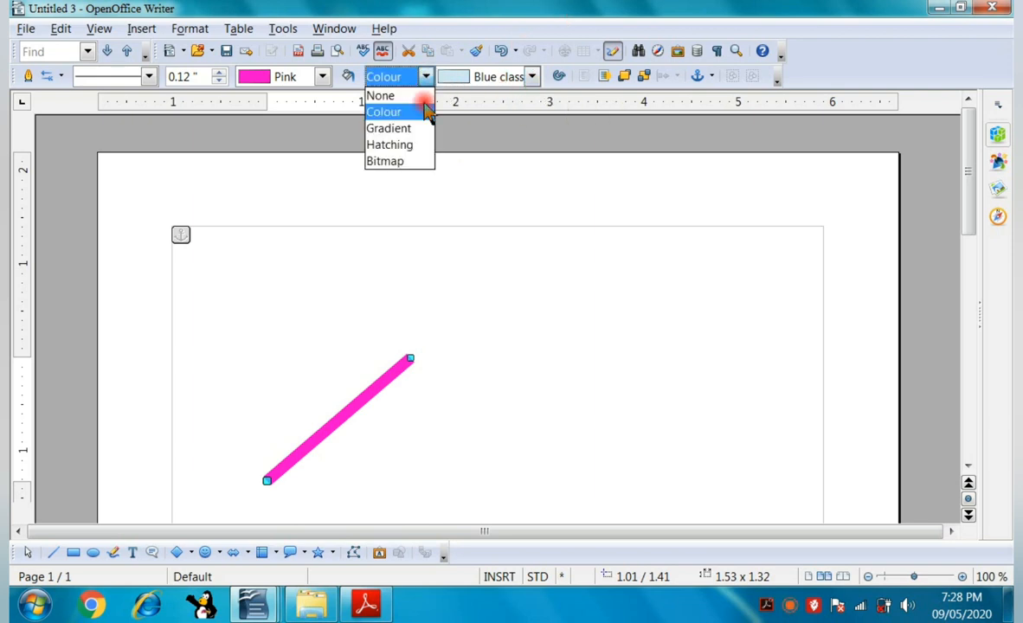
click(418, 146)
click(533, 76)
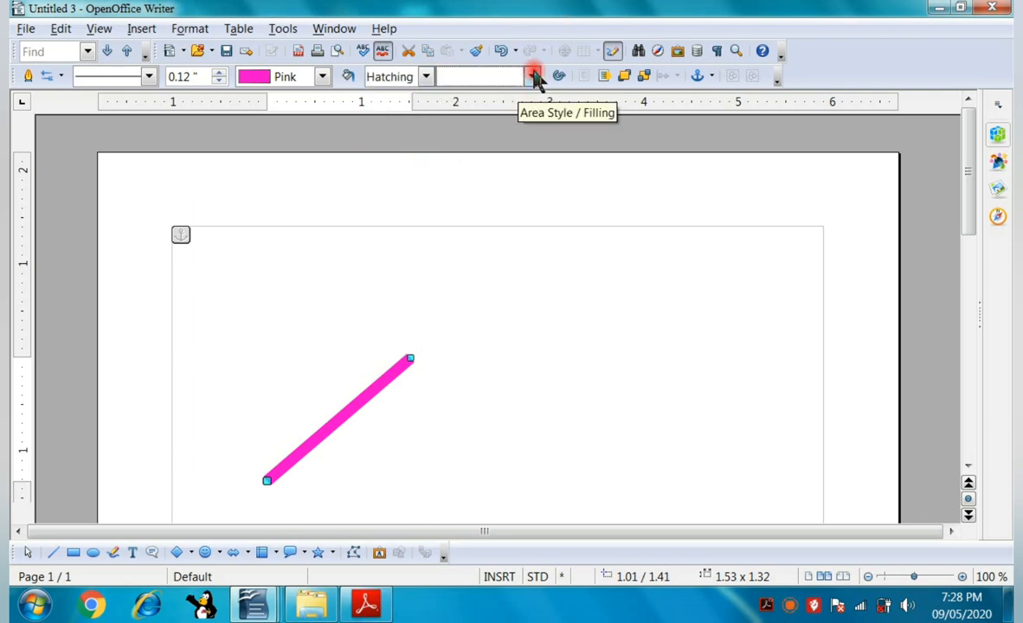
click(489, 176)
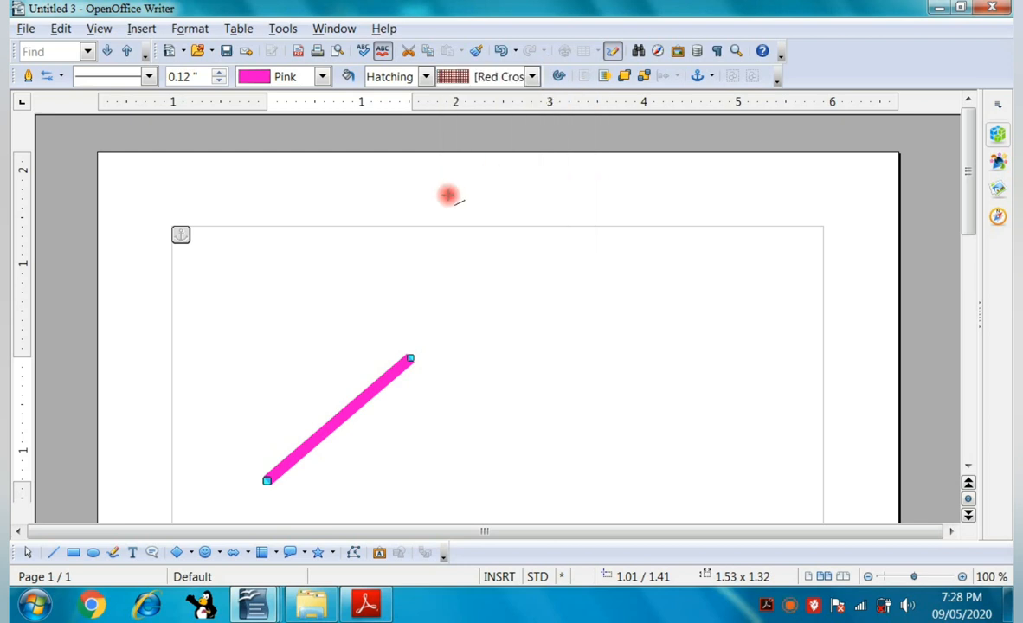
Draw a rectangle about 2.35 by 1.11 inches beside the pink line and fill it with the Red crossed 0 degrees hatching.
click(73, 552)
drag(463, 325, 685, 429)
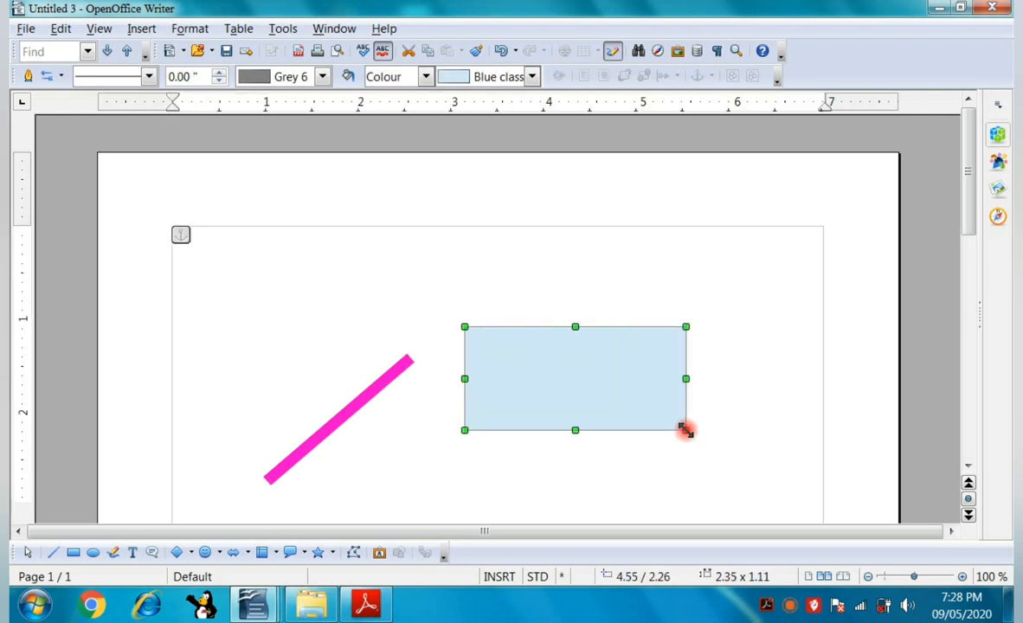
click(425, 76)
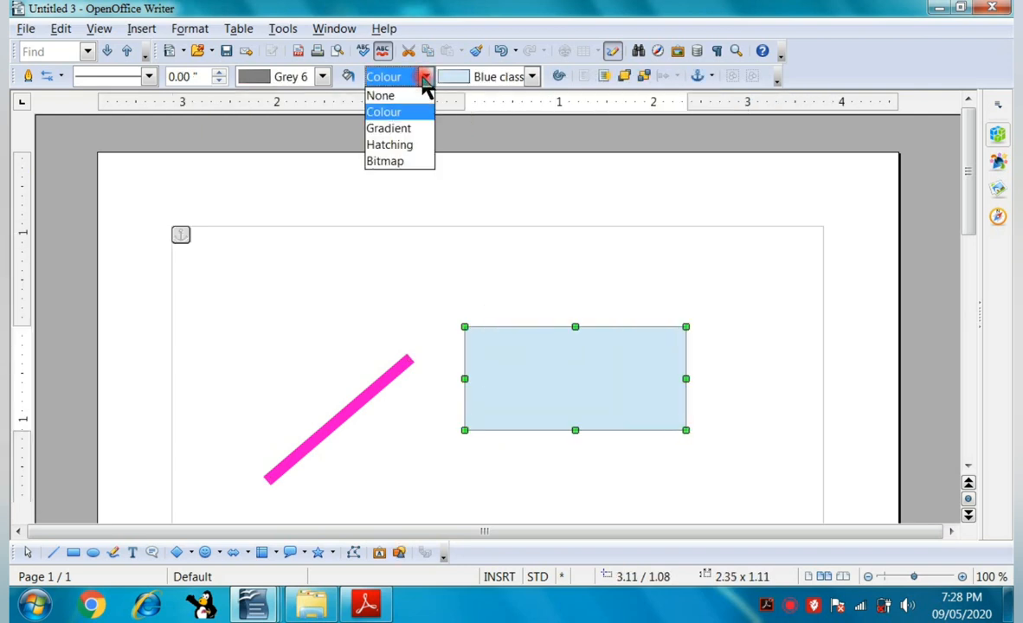
click(391, 145)
click(533, 77)
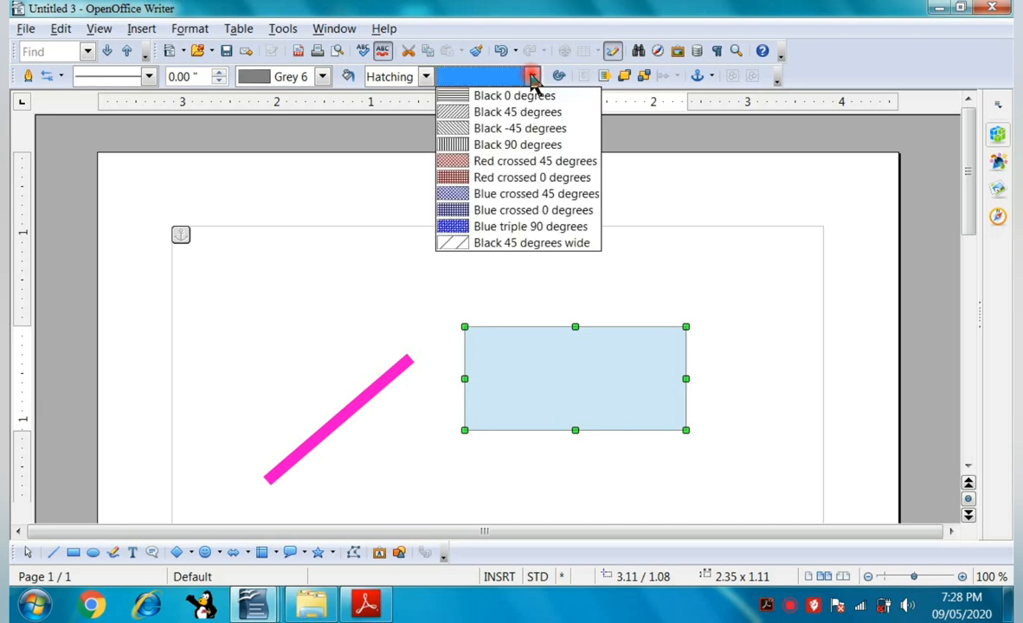
click(500, 177)
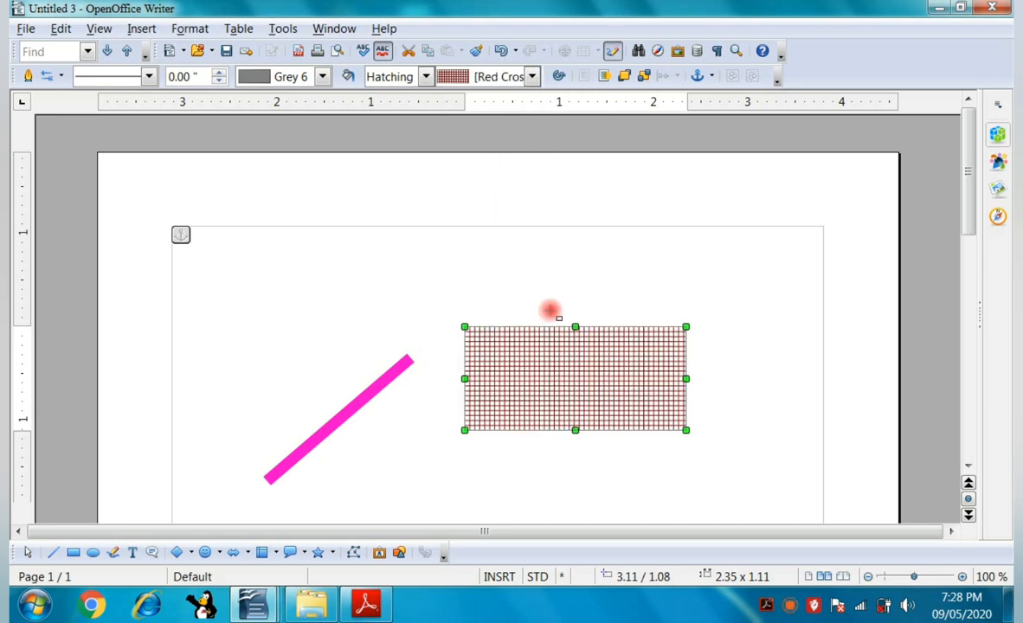
Change the rectangle's fill to the Metal bitmap.
click(425, 76)
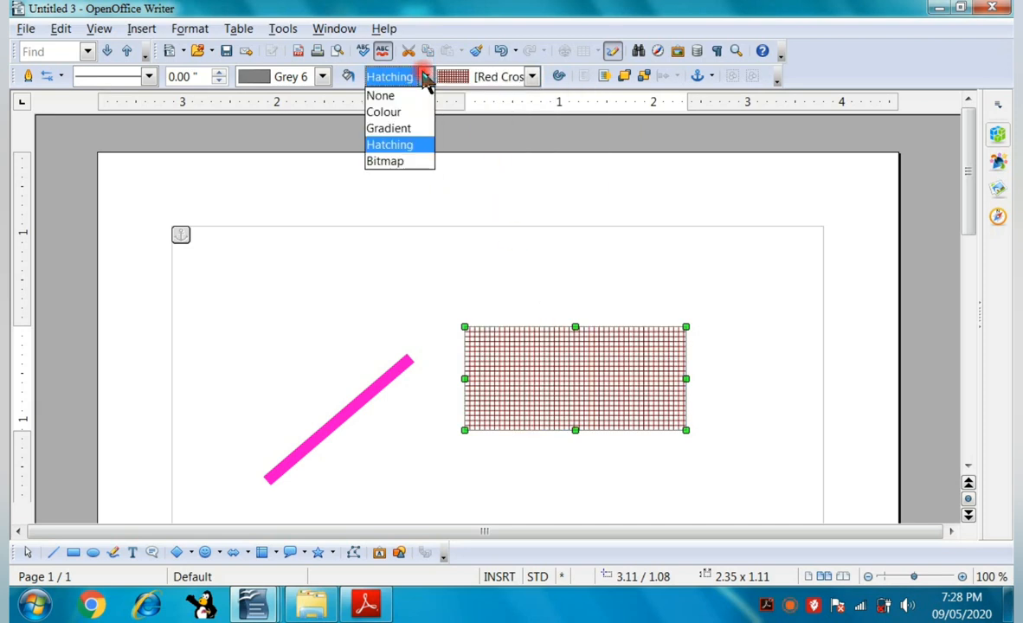
click(407, 145)
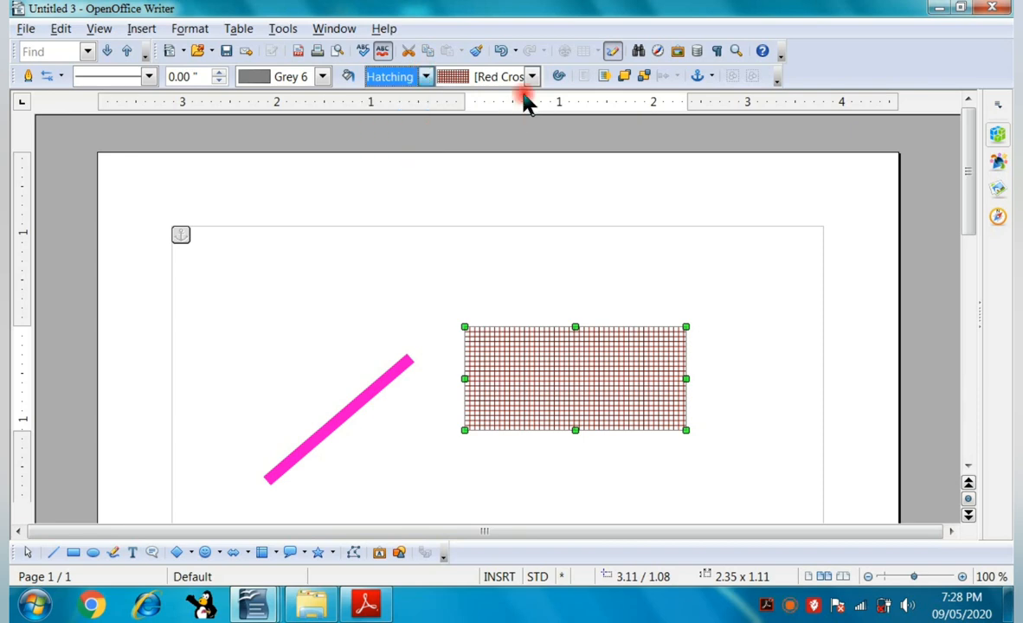
key(Down)
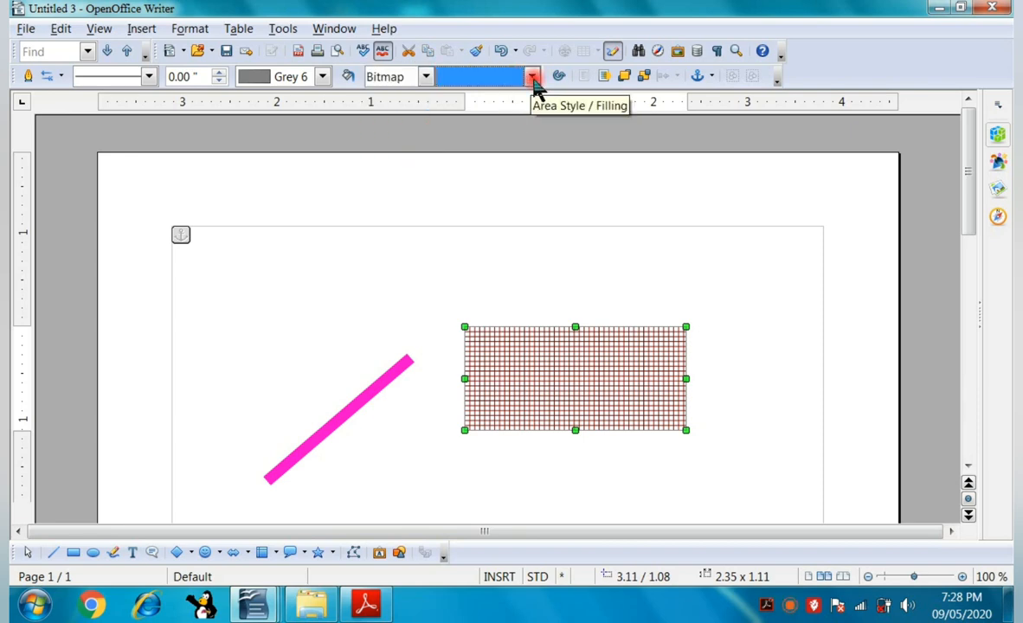
click(532, 76)
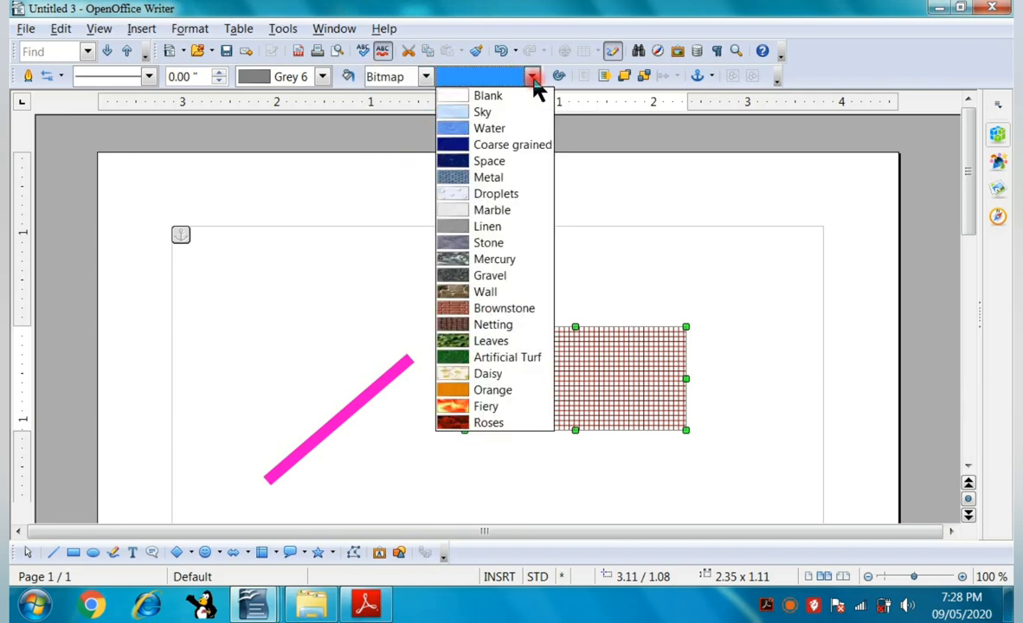
click(491, 176)
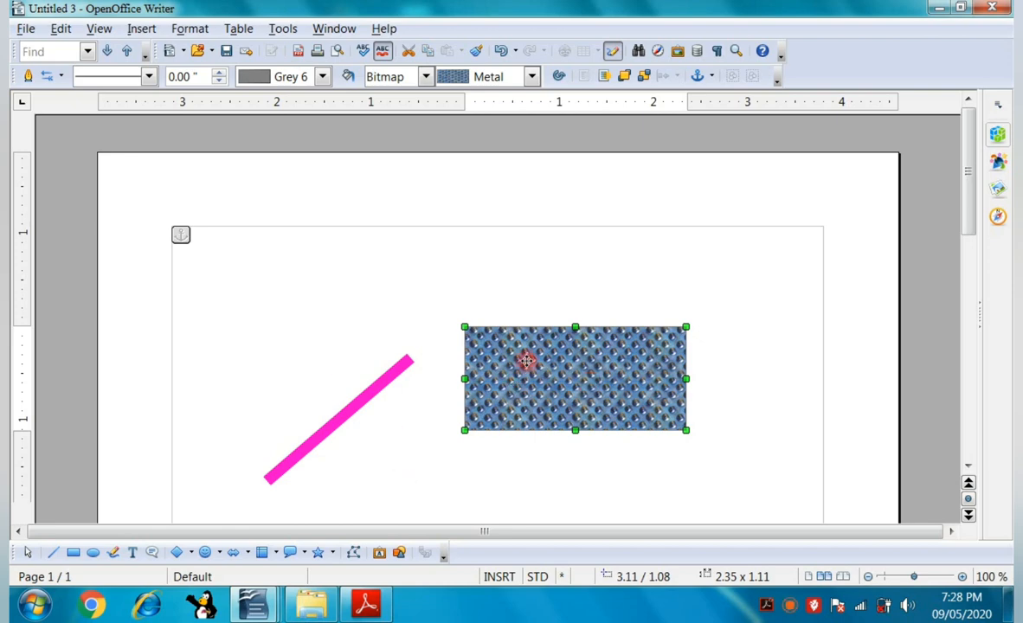
drag(363, 385, 454, 405)
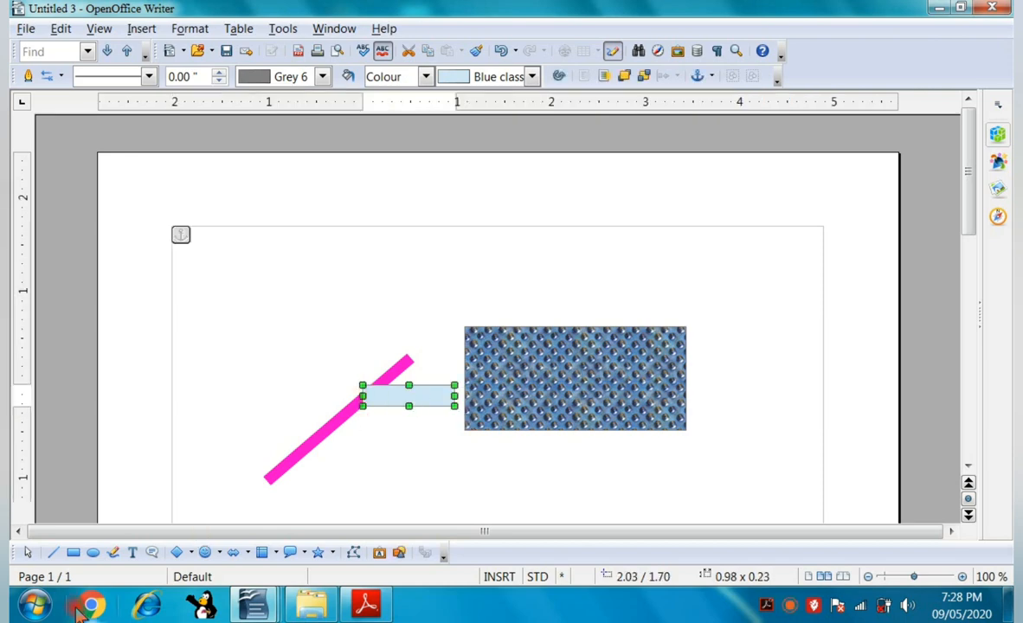
key(Delete)
click(75, 556)
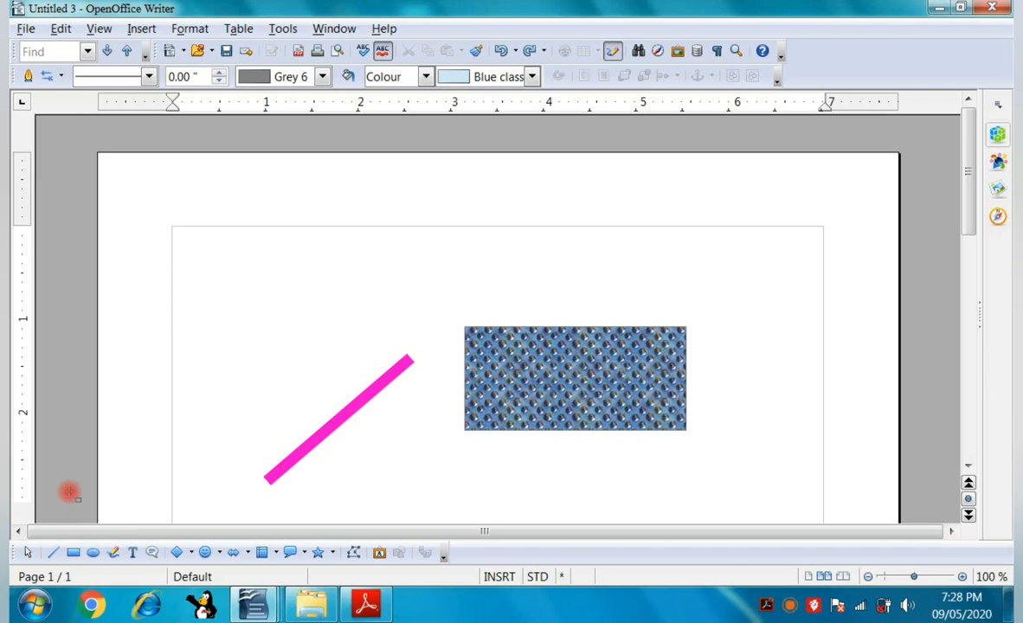
Move the pink line so it overlaps the Metal-filled rectangle, and bring it to the front before sending it to the back.
click(288, 461)
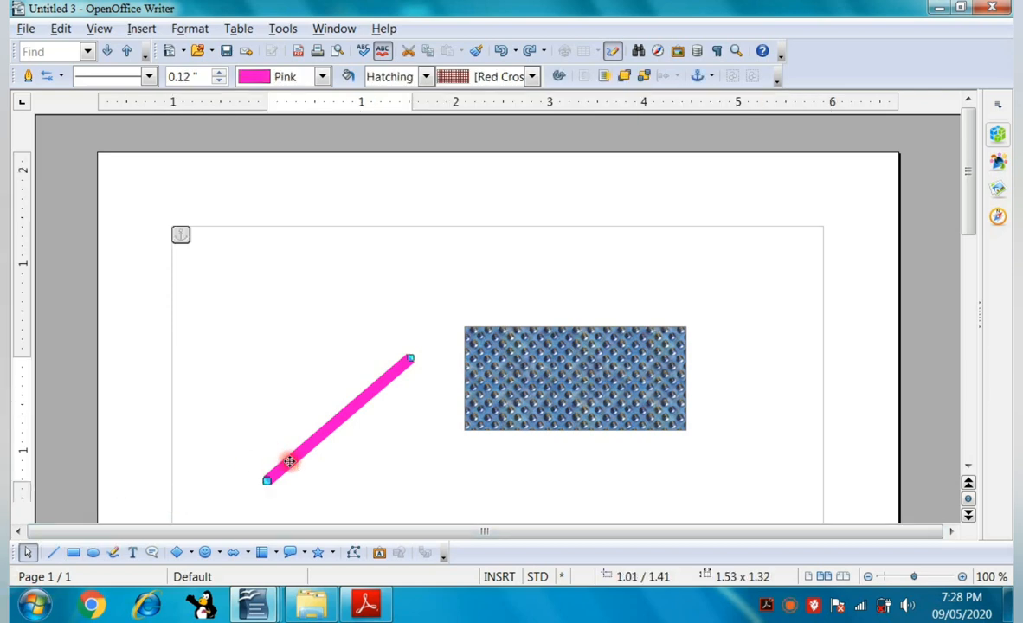
drag(289, 461, 395, 487)
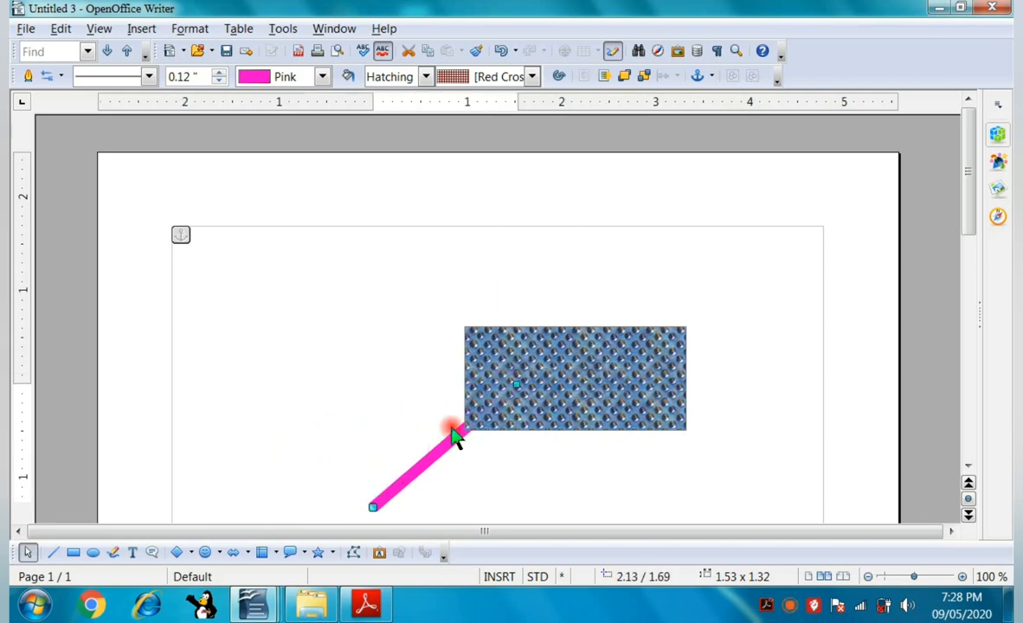
click(626, 77)
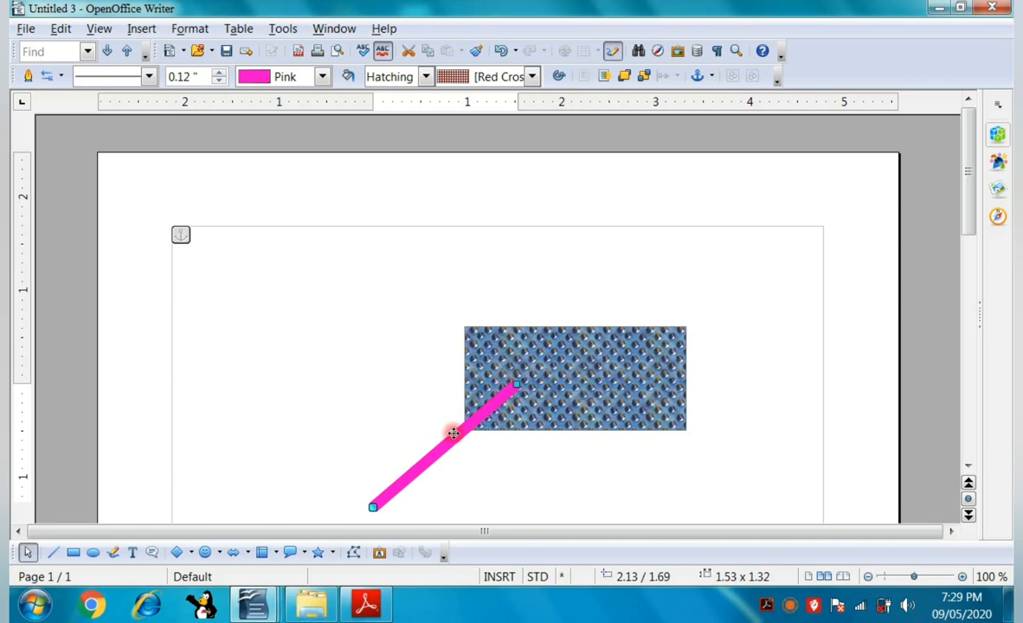
click(646, 78)
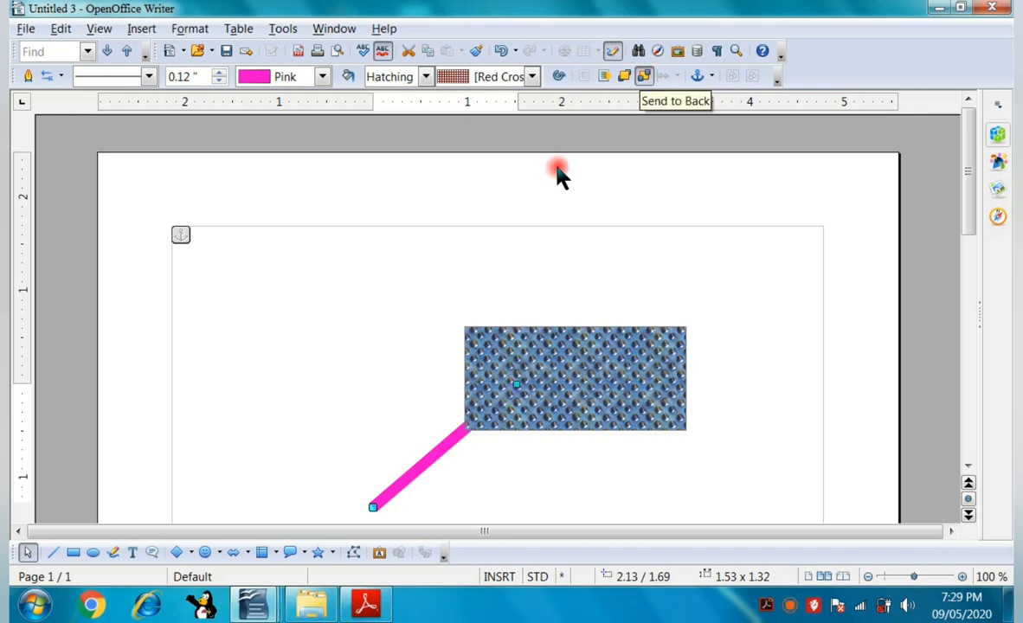
Add the caption "rectangle" in the Drawing category to the Metal-filled rectangle.
right_click(558, 370)
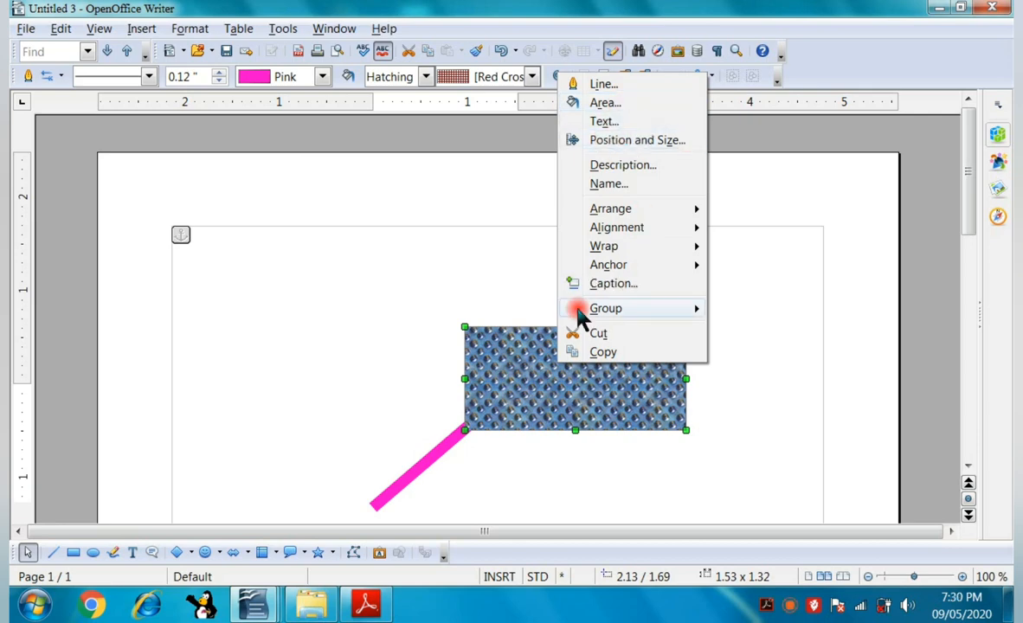
click(636, 280)
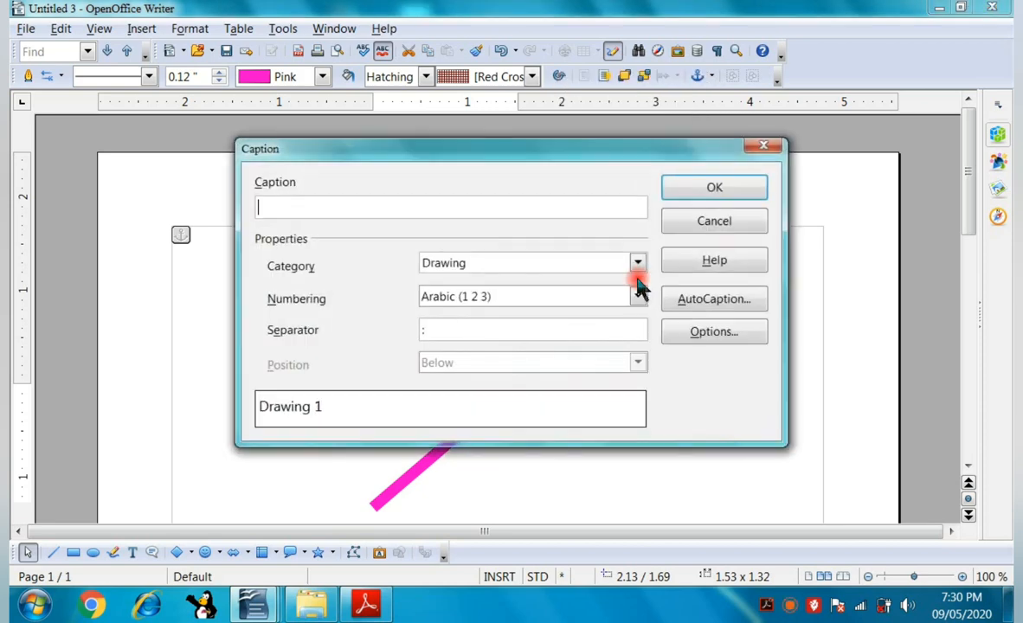
text(rectangl)
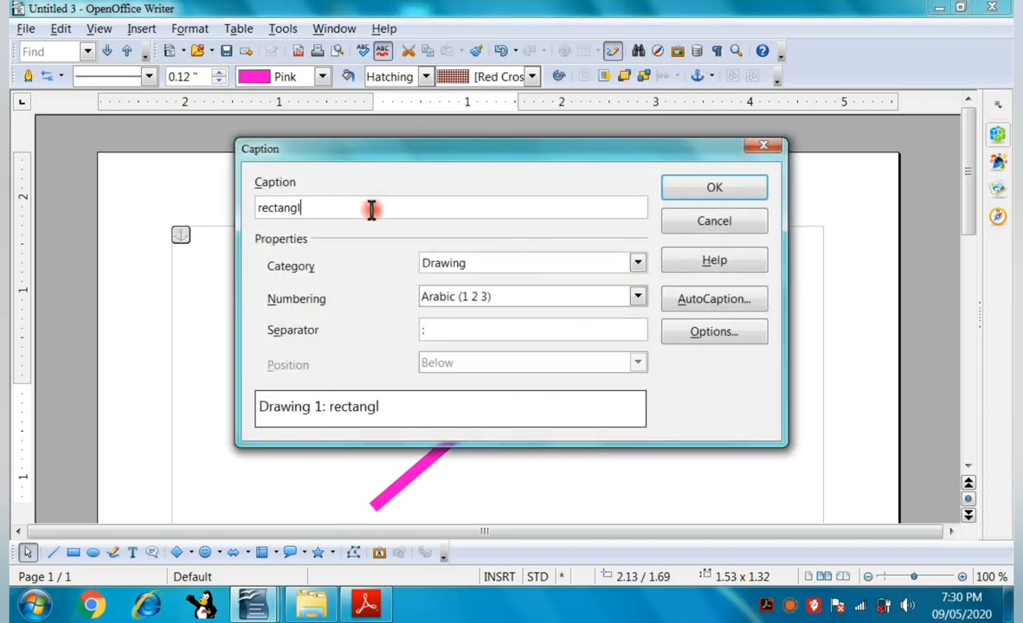
text(e)
click(731, 188)
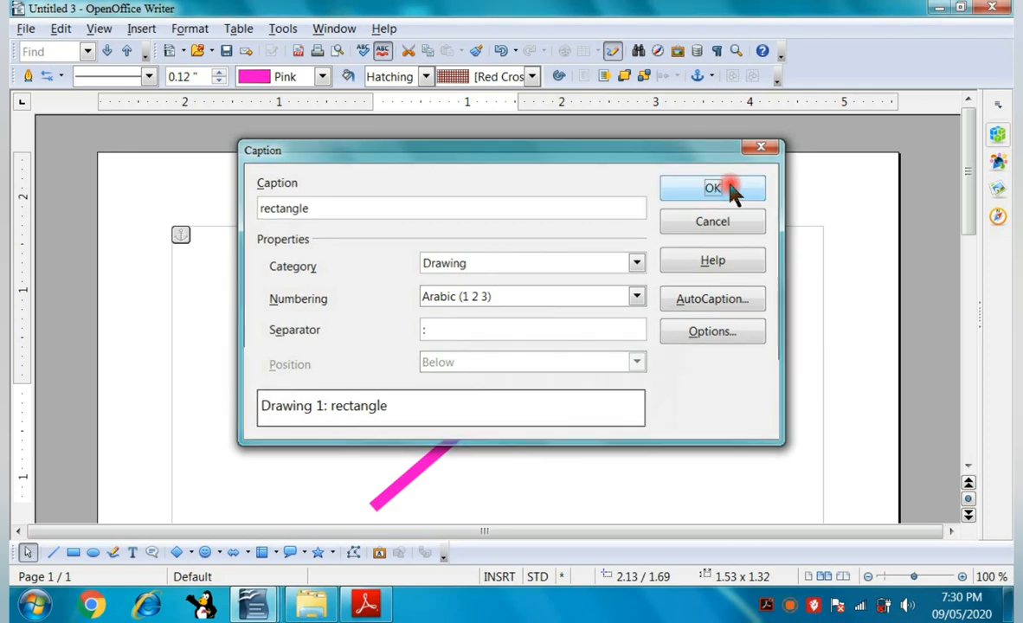
click(577, 448)
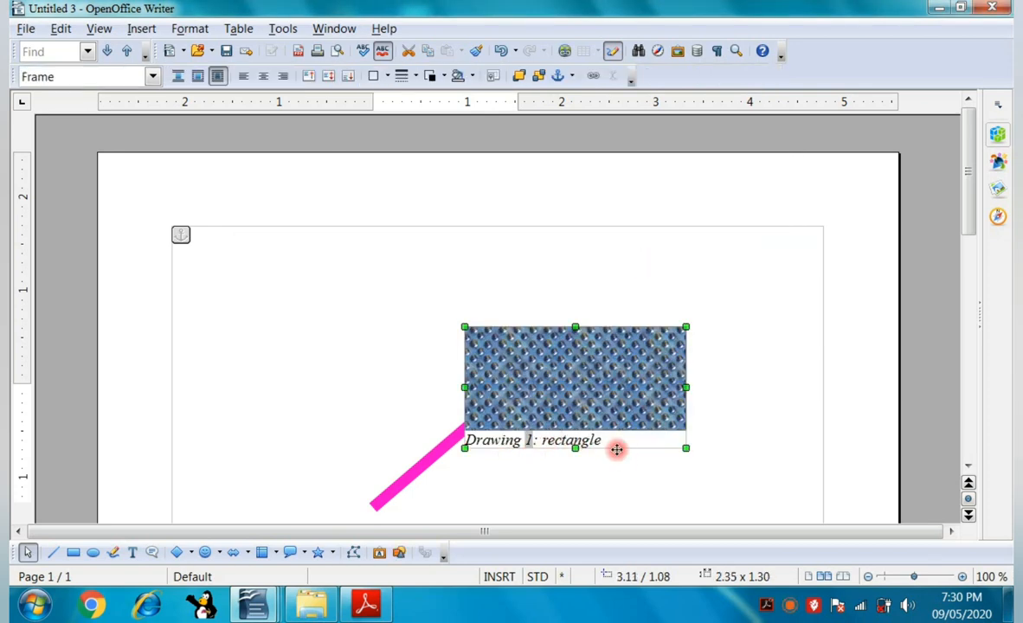
right_click(541, 387)
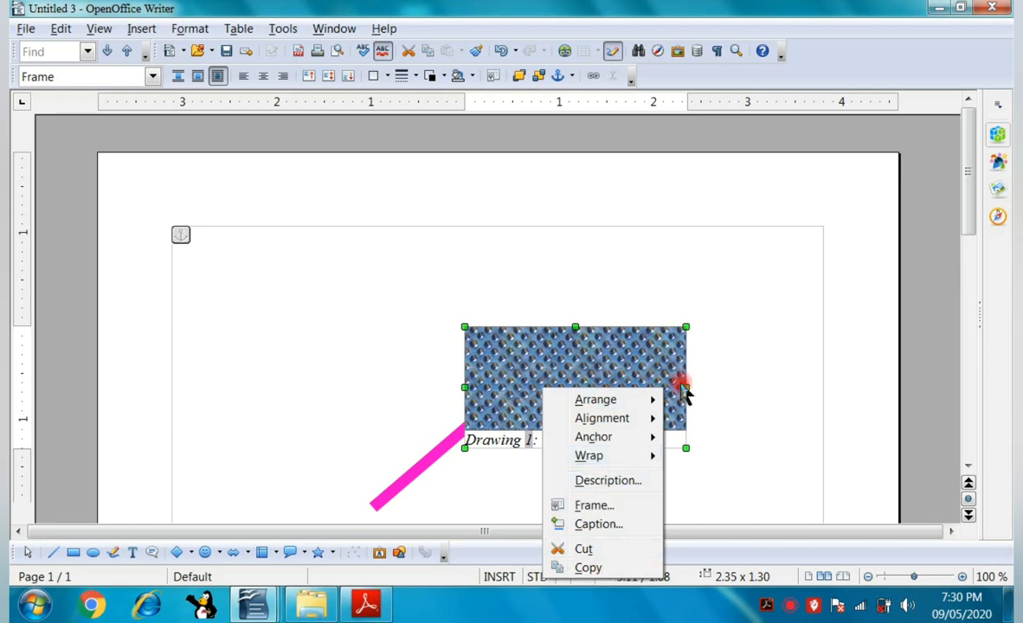
click(760, 363)
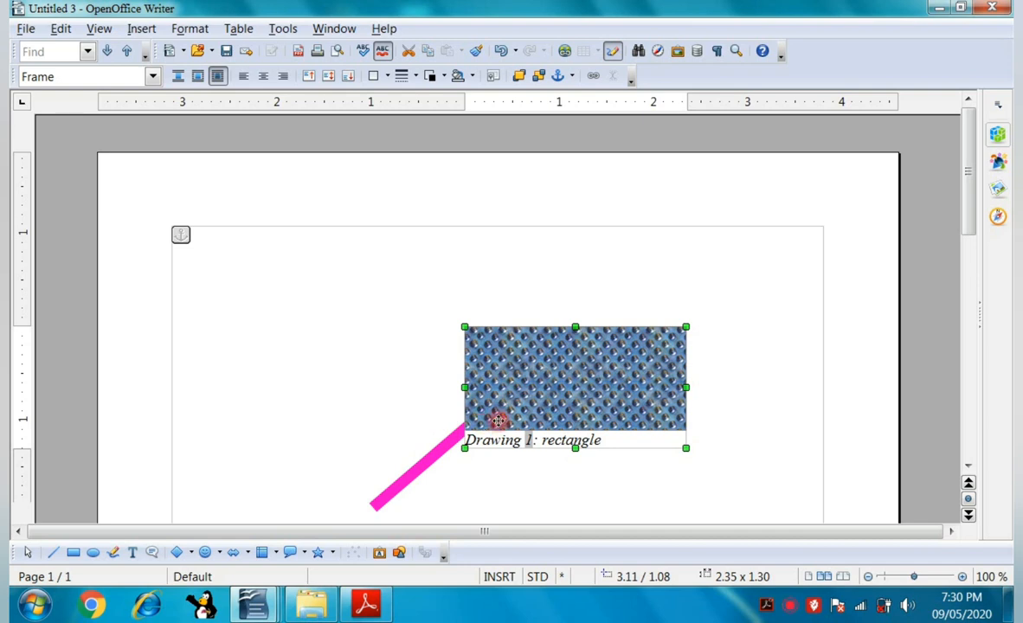
Undo the caption, the rectangle, the line formatting and the line itself until the page is blank.
key(ctrl+z)
key(ctrl+z)
key(ctrl+z)
key(ctrl+z)
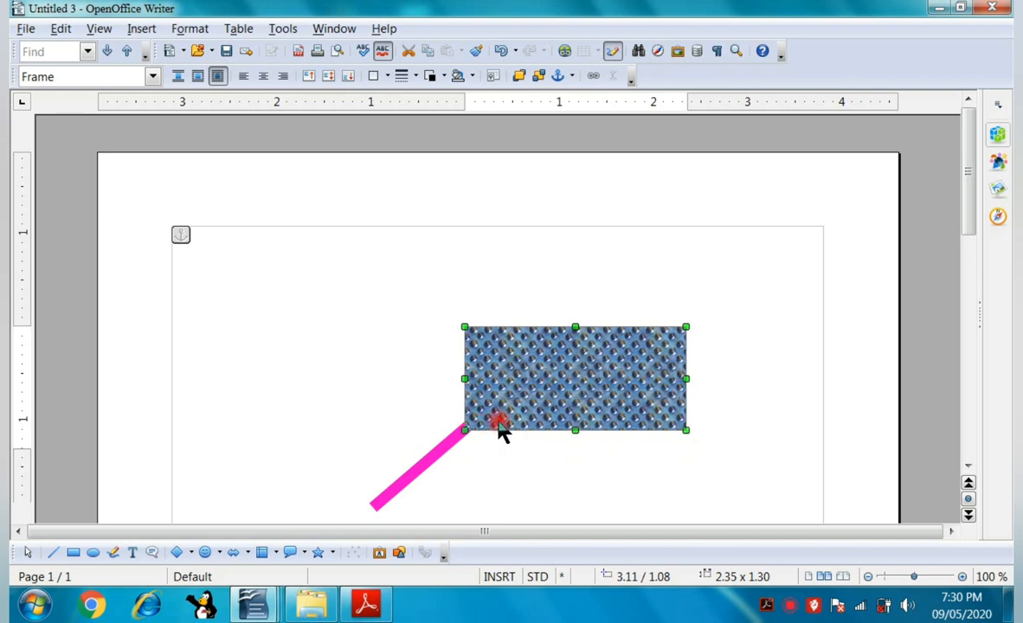
key(ctrl+z)
key(ctrl+z)
key(ctrl+z)
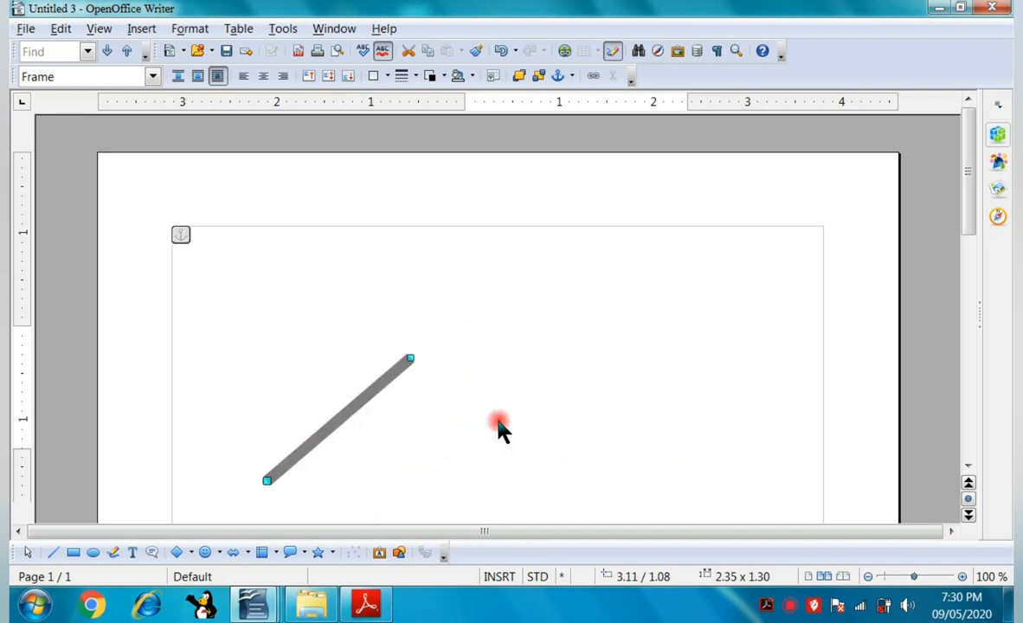
key(ctrl+z)
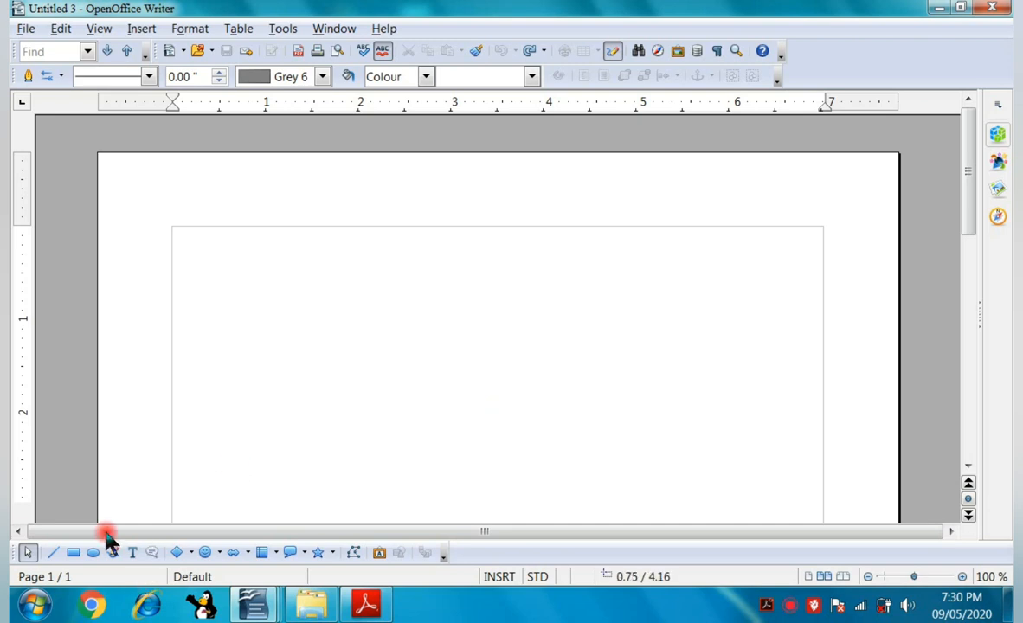
Draw a rectangle about 2.00 by 0.90 inches and an ellipse about 1.61 by 0.71 inches to its right.
click(73, 552)
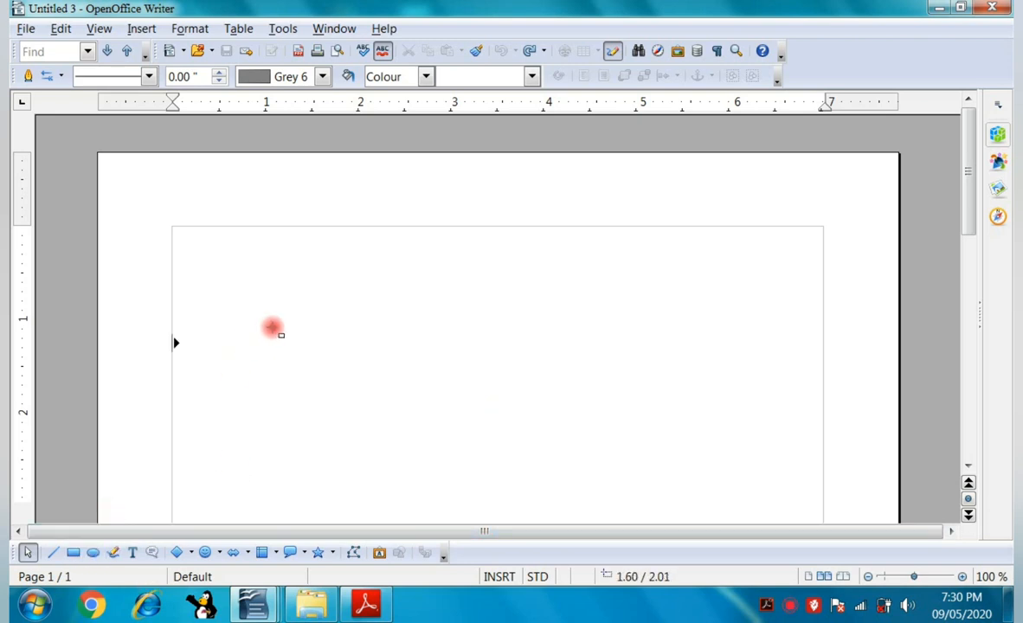
mouse_move(272, 327)
mouse_down()
mouse_move(381, 408)
mouse_move(461, 410)
mouse_up()
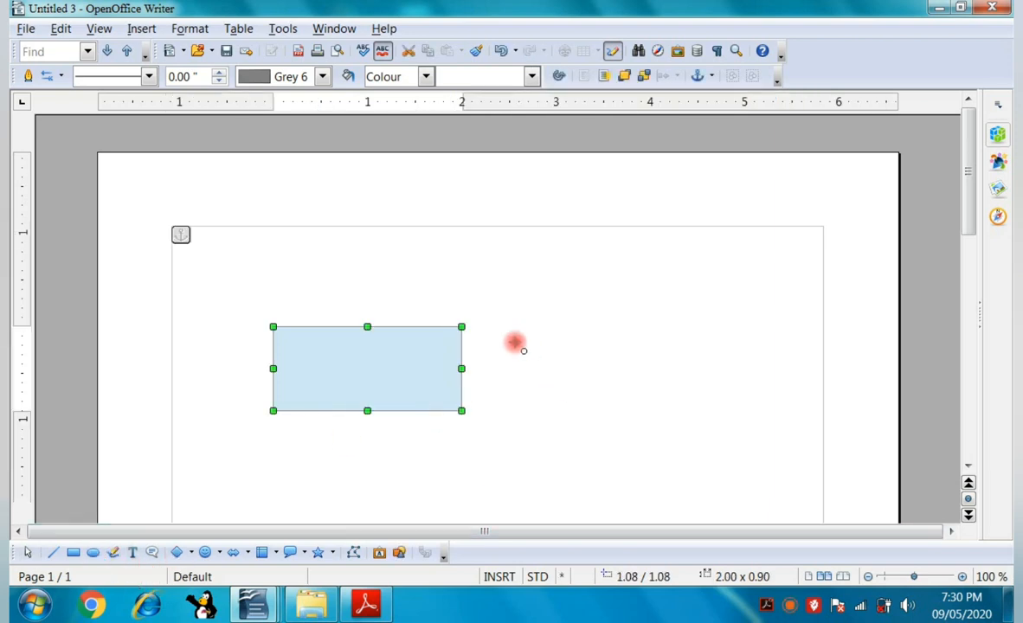
drag(513, 355, 664, 420)
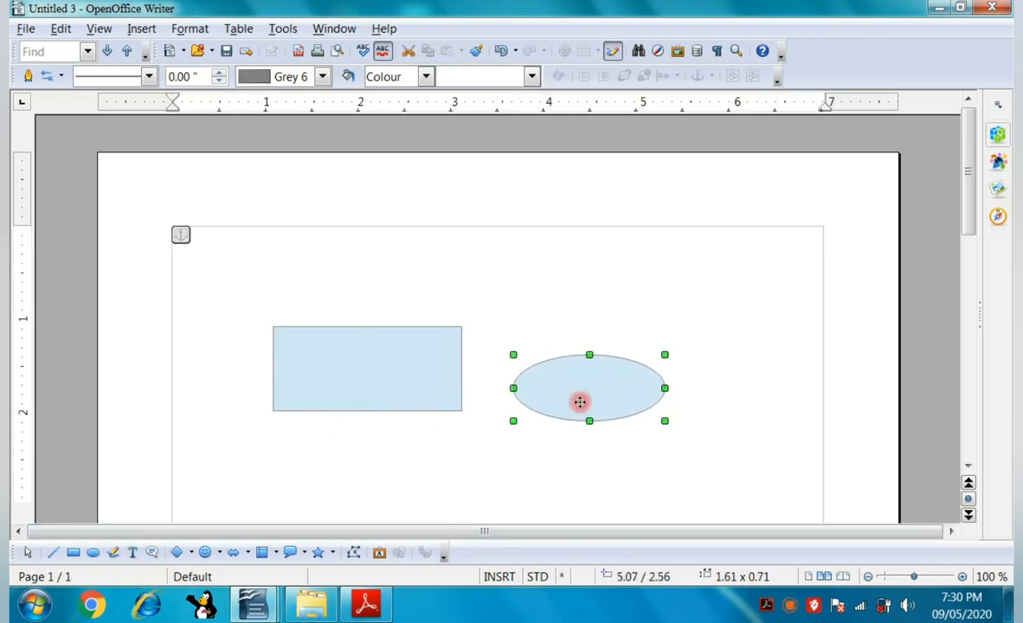
Move the rectangle slightly up and to the left, to a position of about 0.91 / 0.85 inches.
click(433, 434)
click(397, 398)
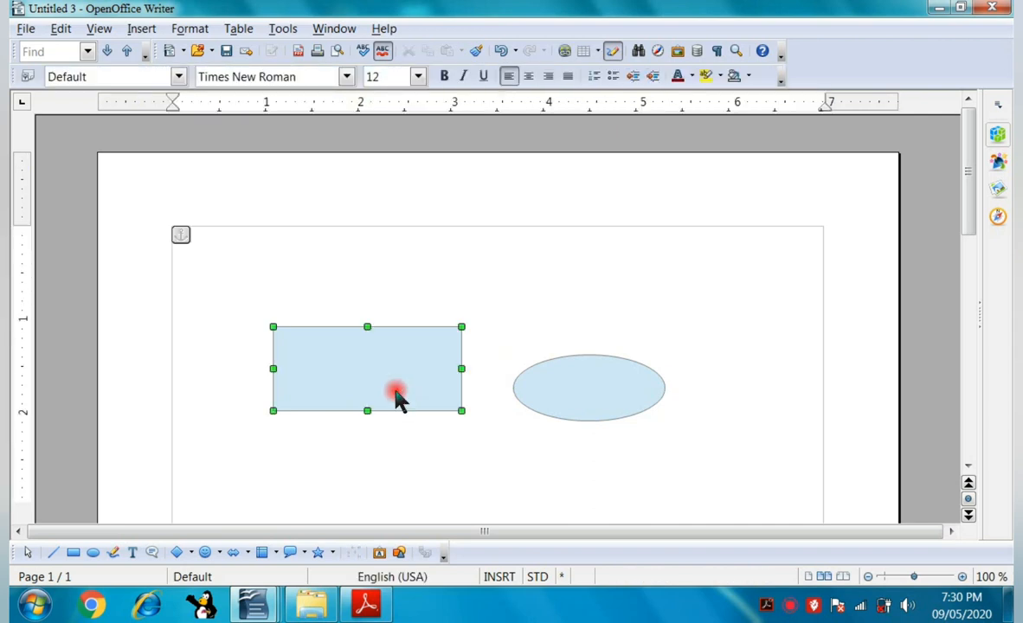
double_click(396, 398)
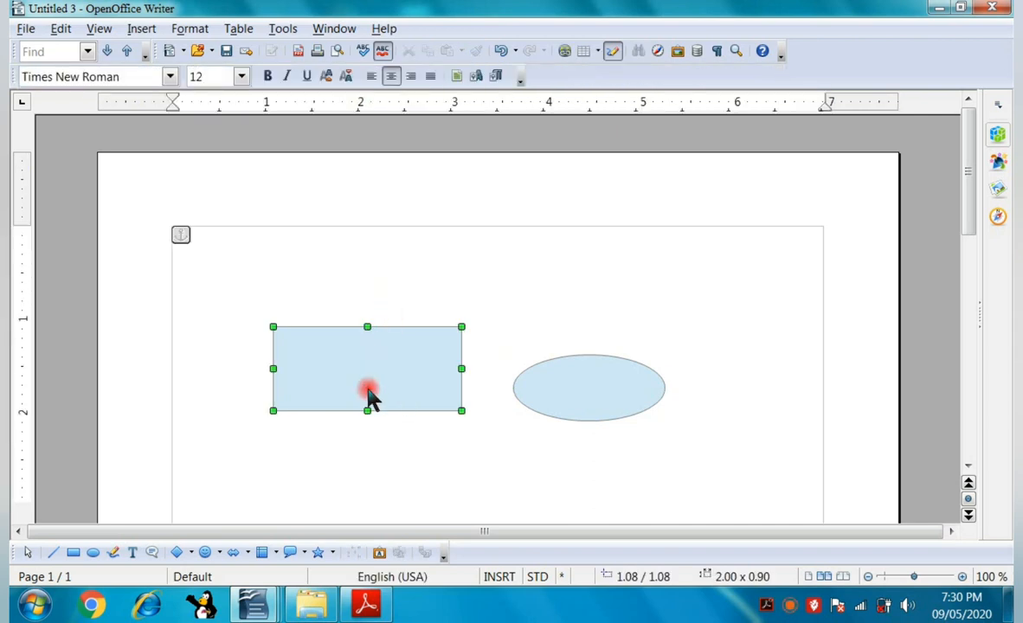
click(365, 457)
click(337, 382)
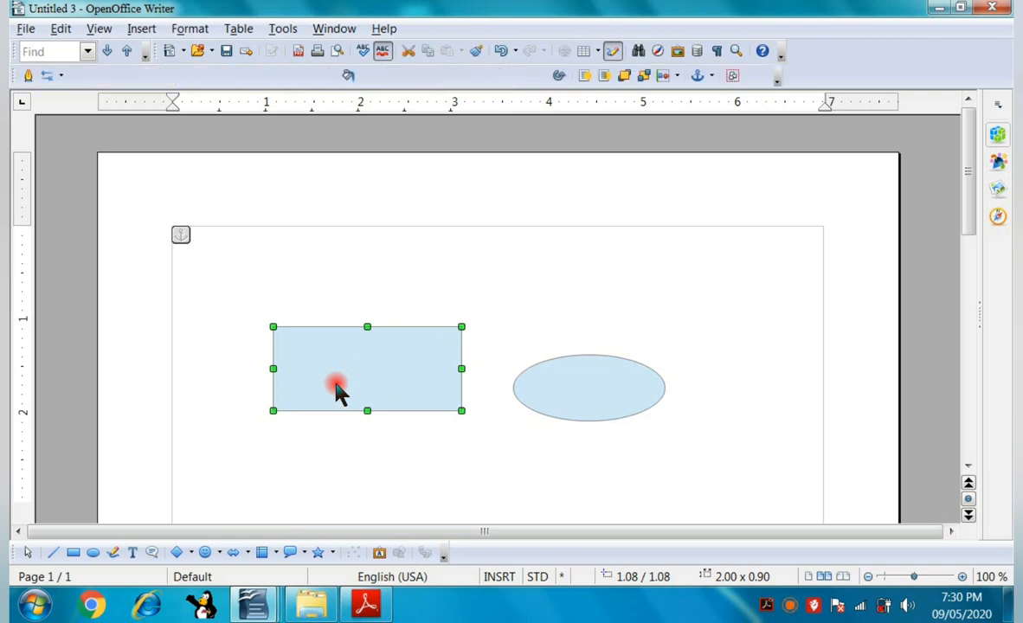
drag(337, 384, 319, 358)
Move the ellipse up and closer to the rectangle, to a position of about 3.25 / 0.96 inches.
double_click(557, 362)
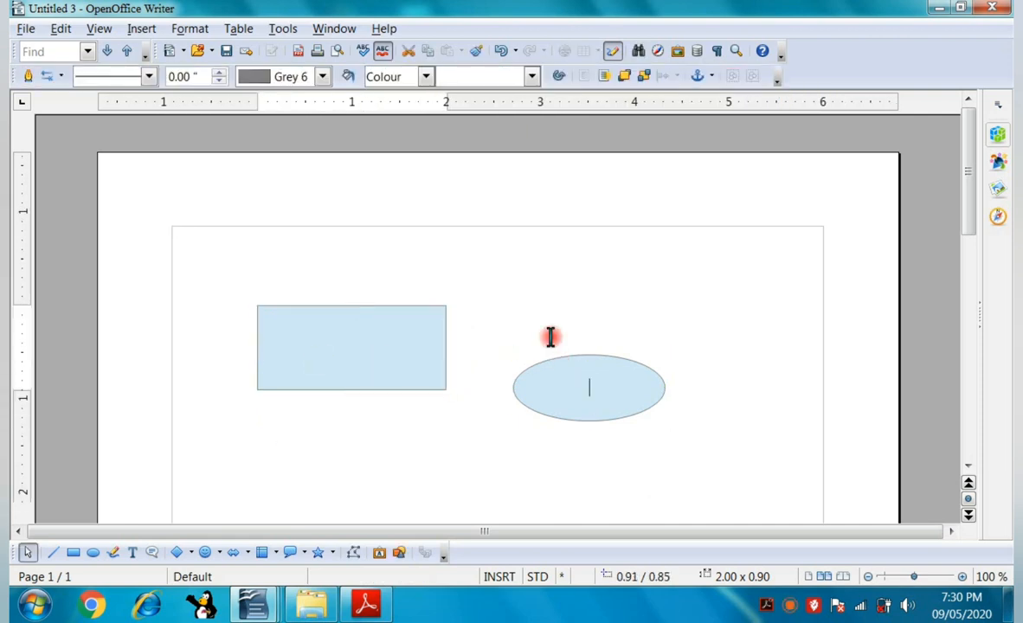
click(560, 381)
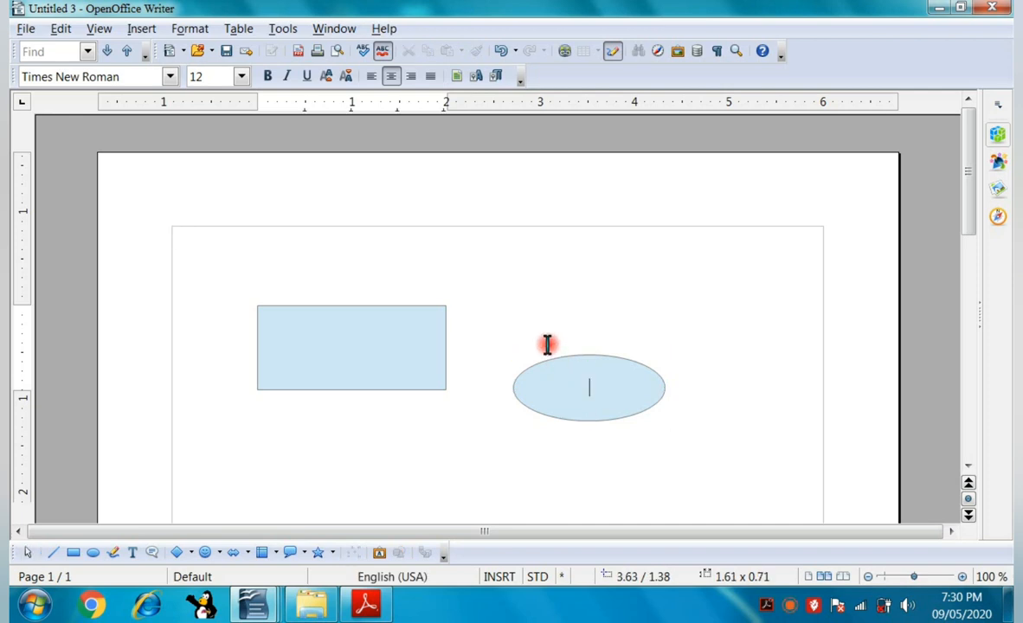
double_click(562, 380)
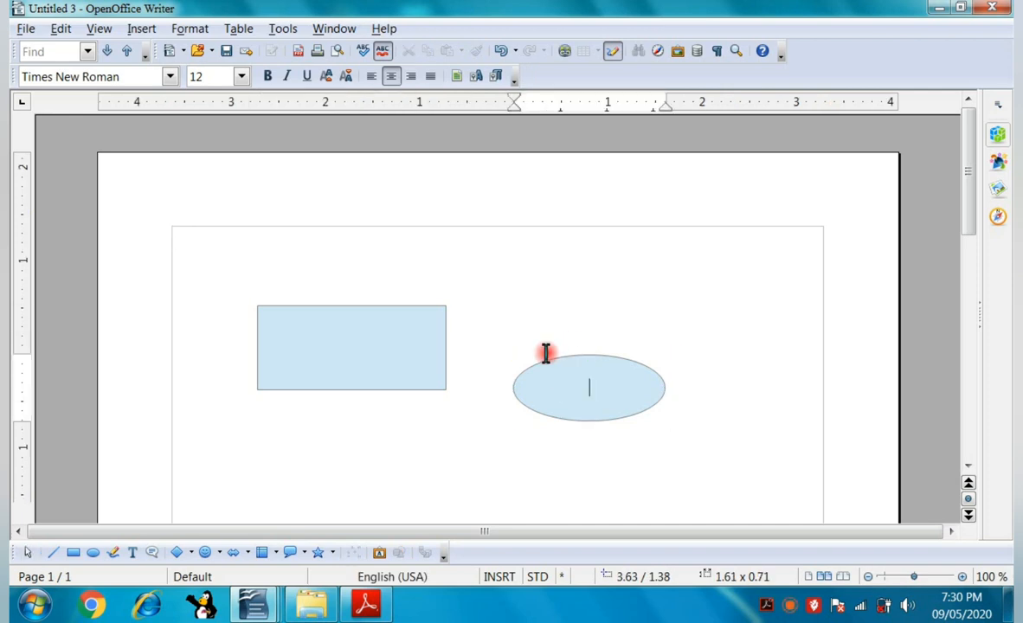
click(576, 393)
drag(575, 392, 532, 345)
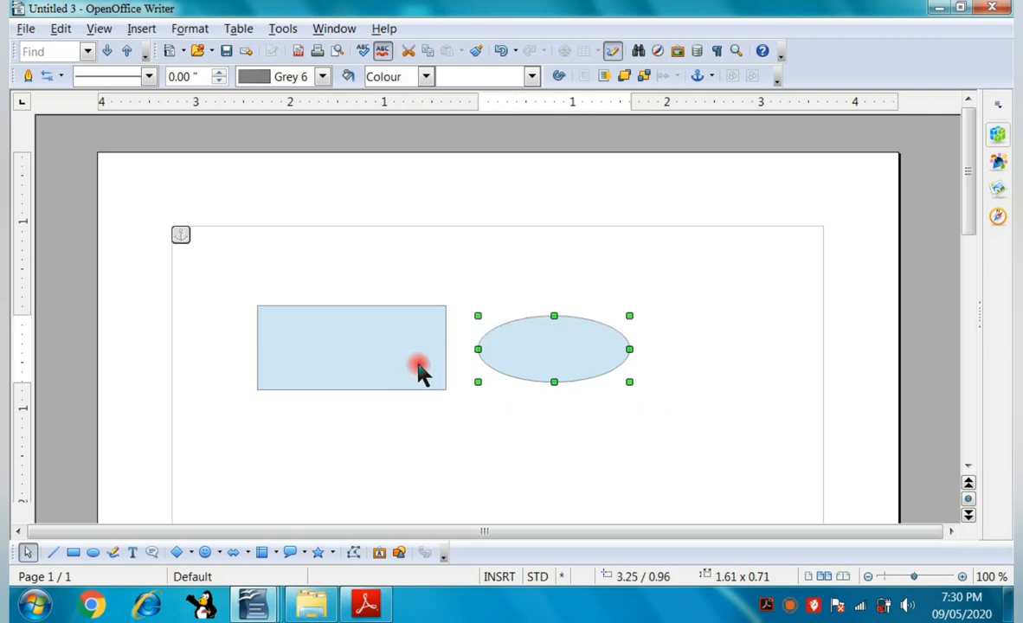
Select the rectangle beside the ellipse.
click(354, 363)
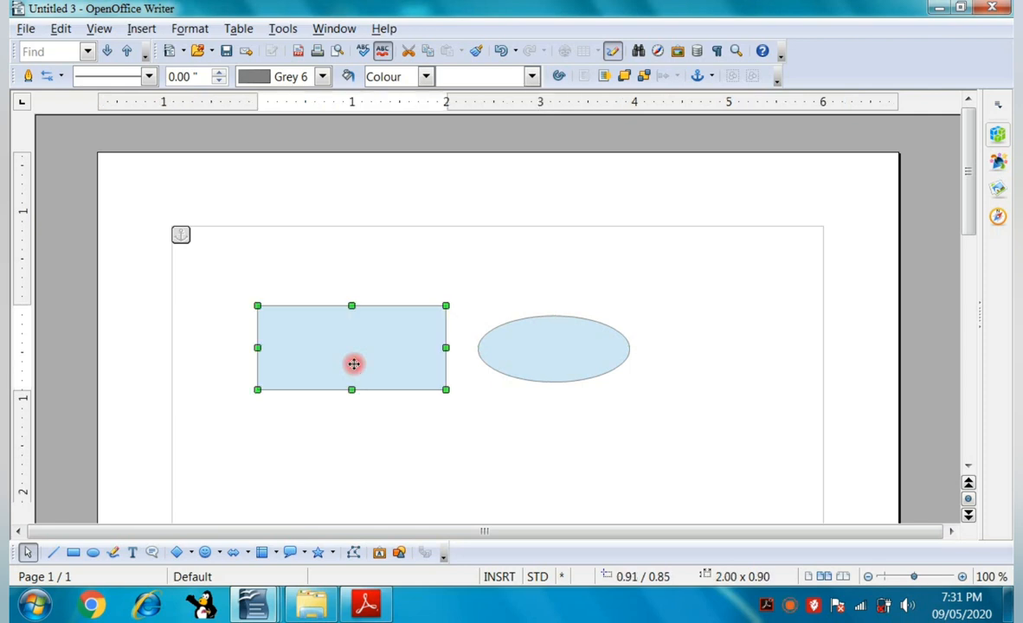